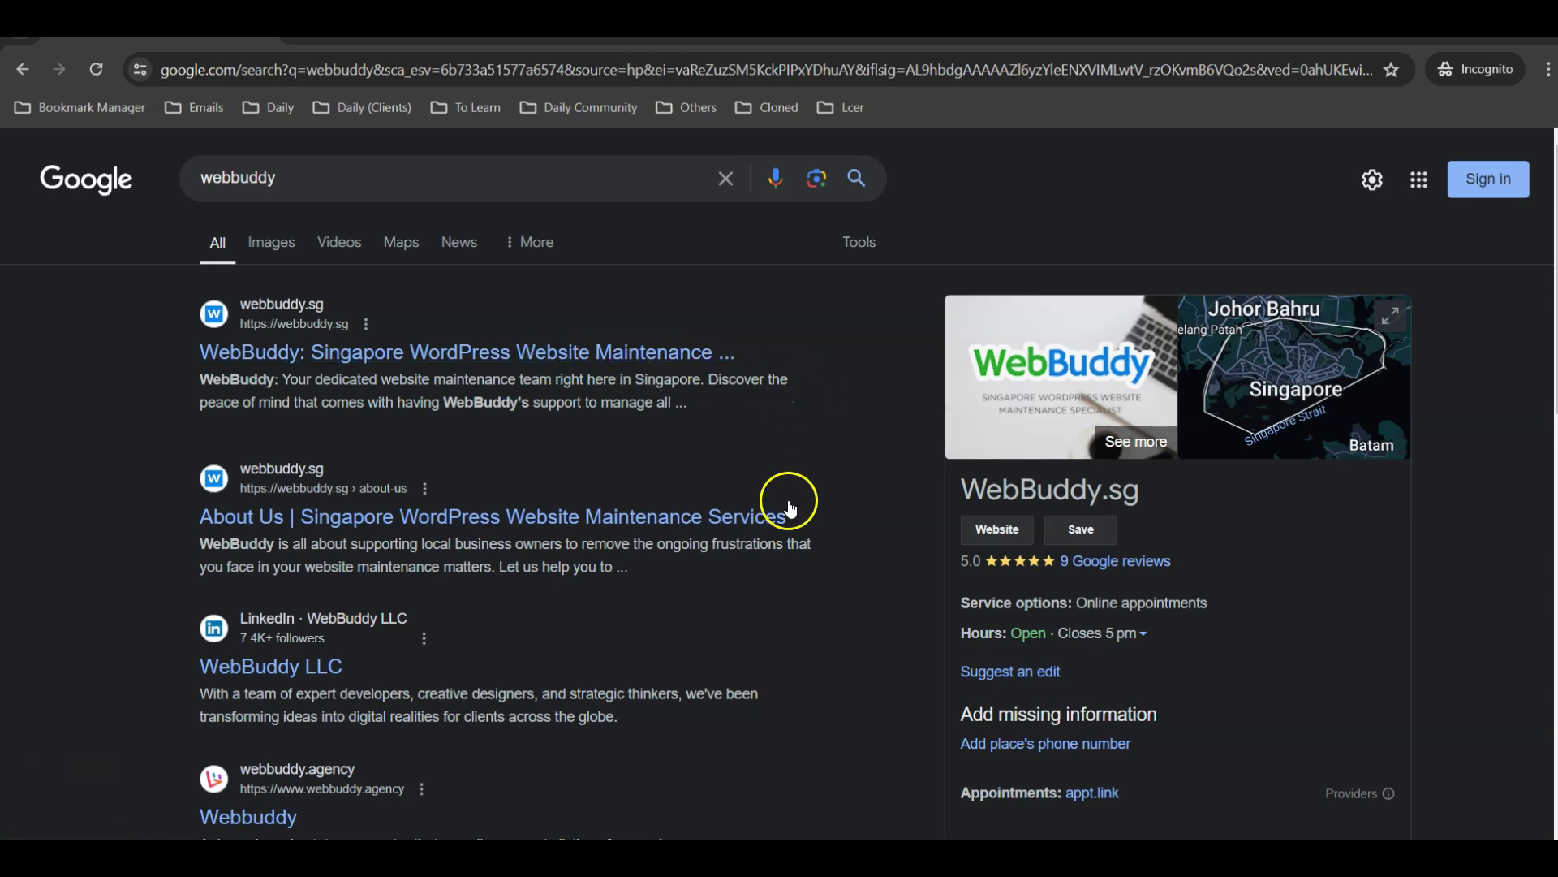
# Bring the WordPress Dashboard window to the front and look over it
pyautogui.moveTo(899, 858)
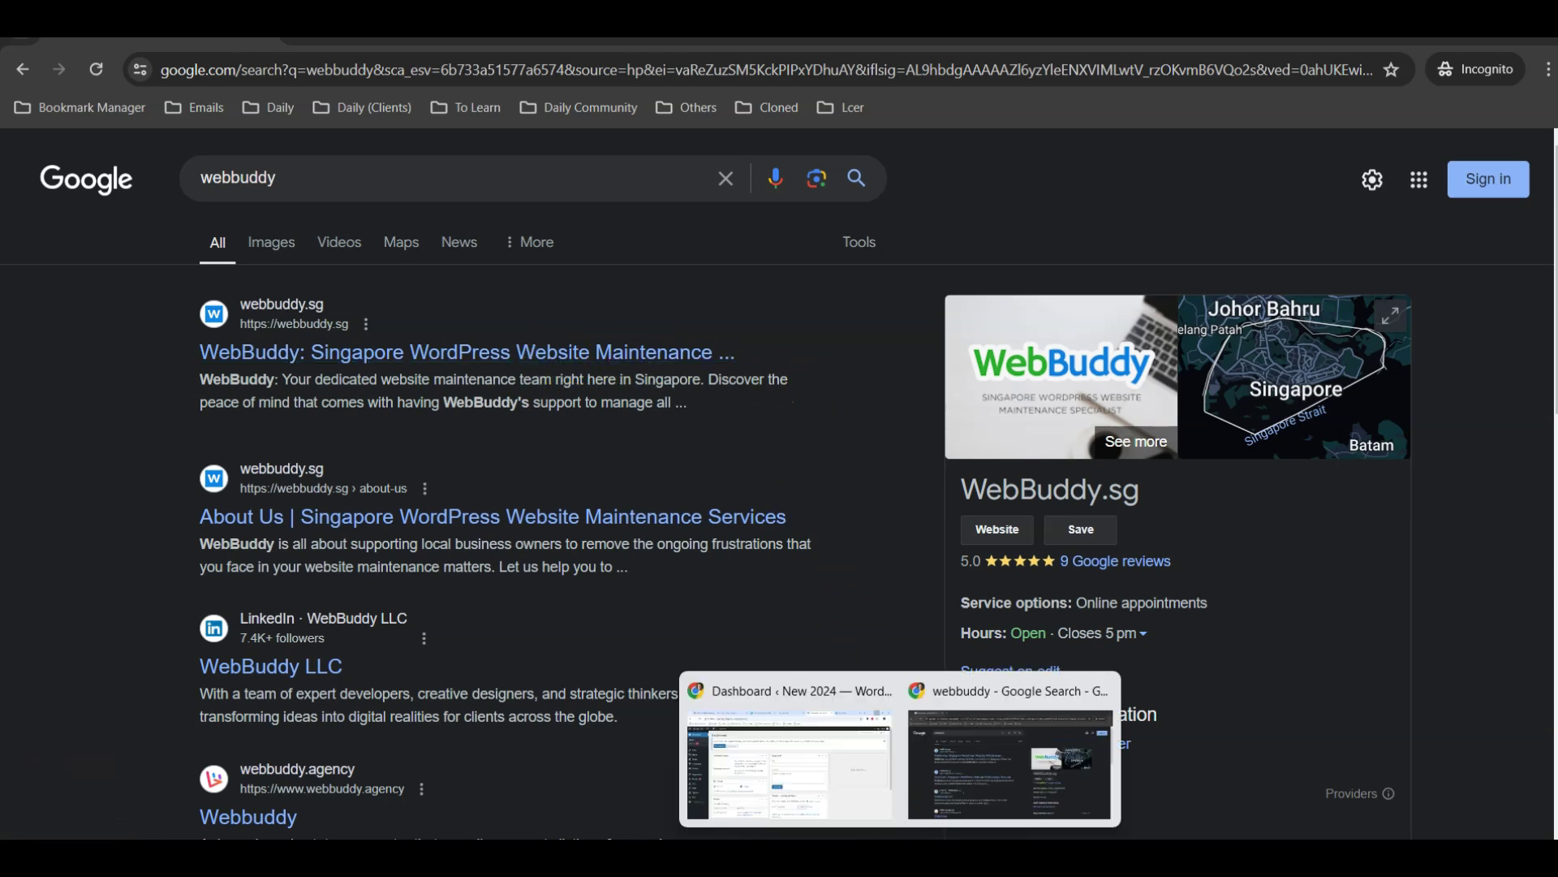
pyautogui.click(822, 770)
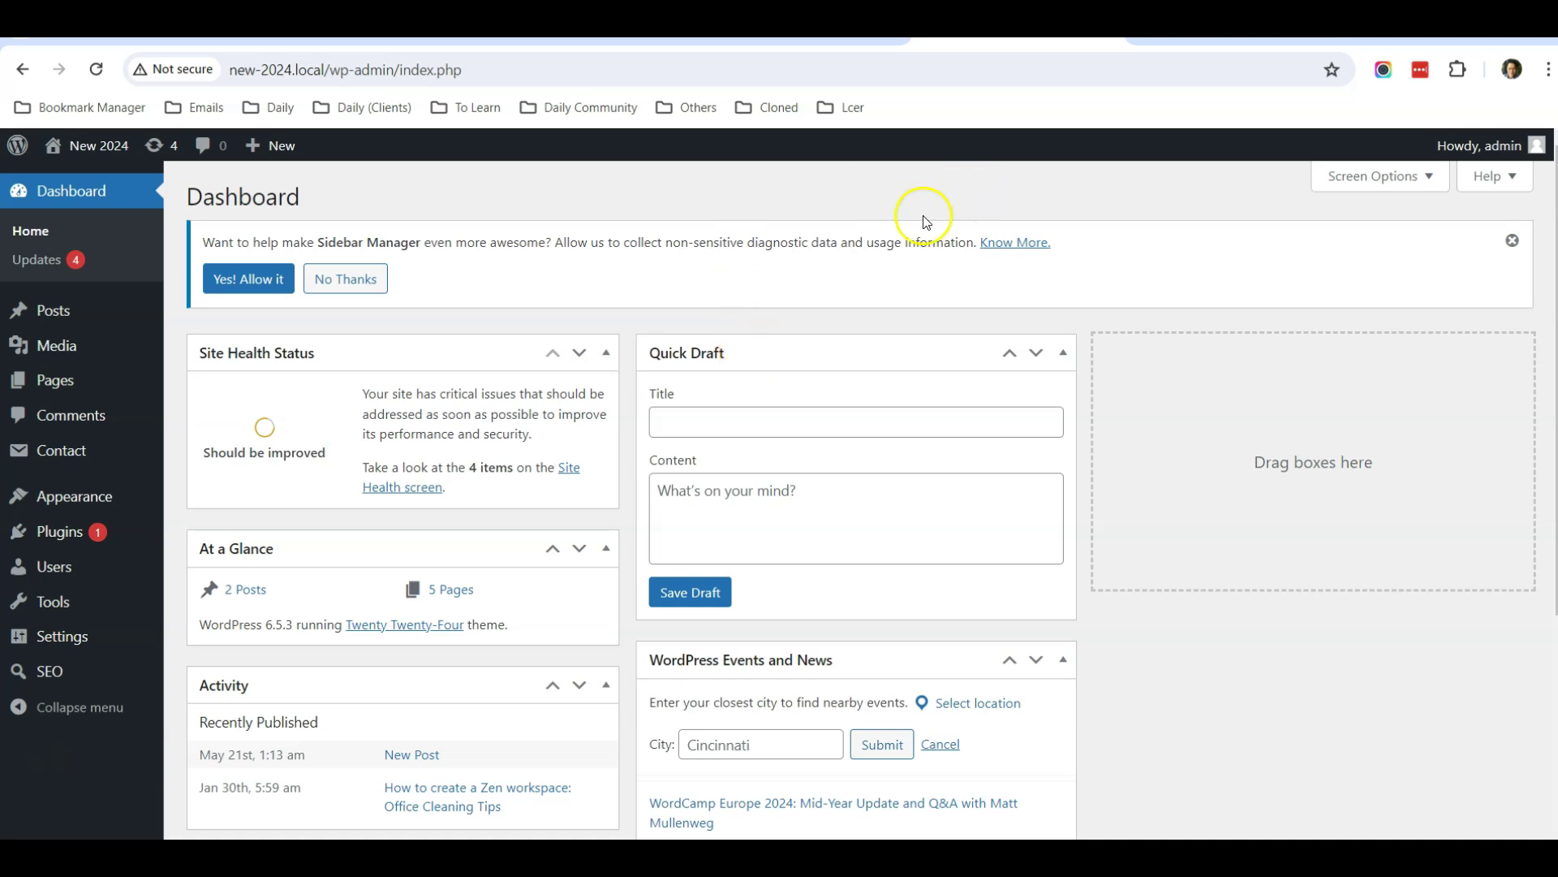
pyautogui.scroll(-4, 720, 337)
pyautogui.scroll(4, 617, 385)
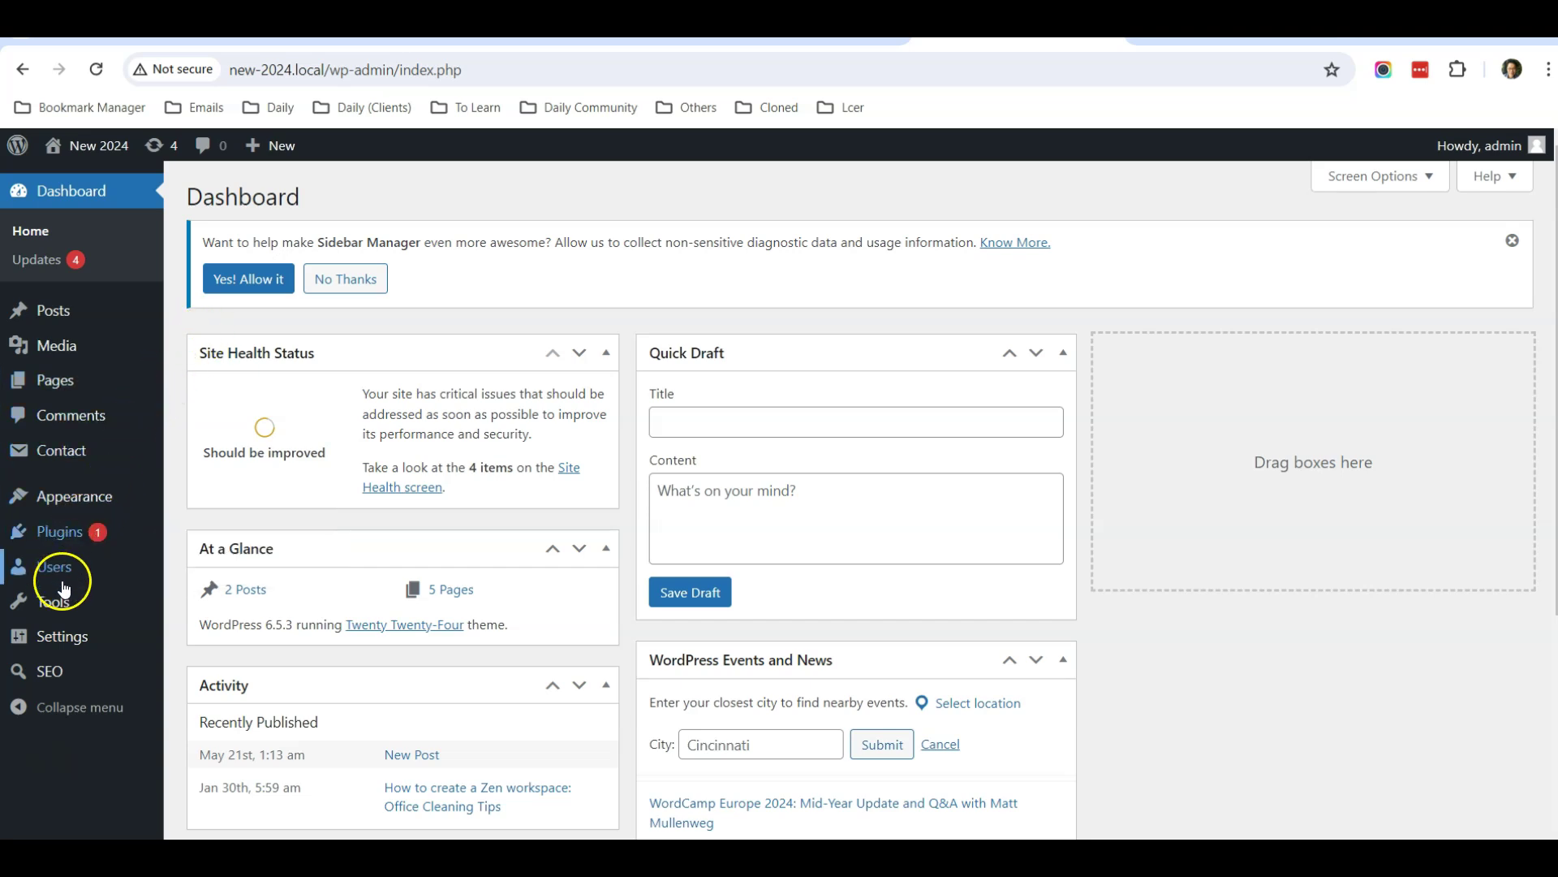
# Check the site title 'New 2024' on the General Settings page
pyautogui.moveTo(91, 645)
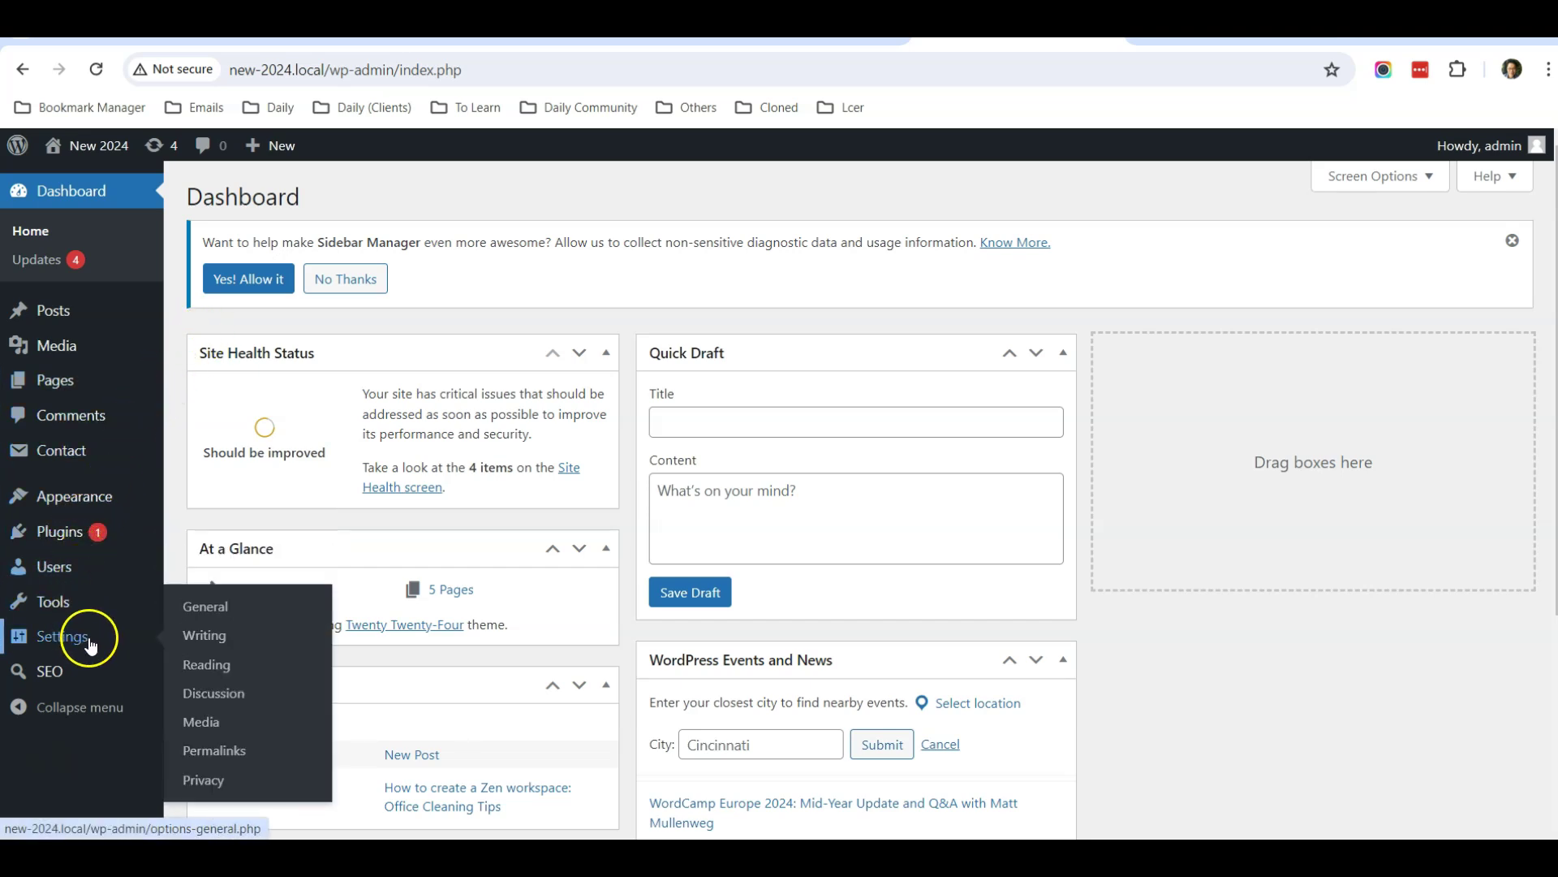
pyautogui.click(213, 604)
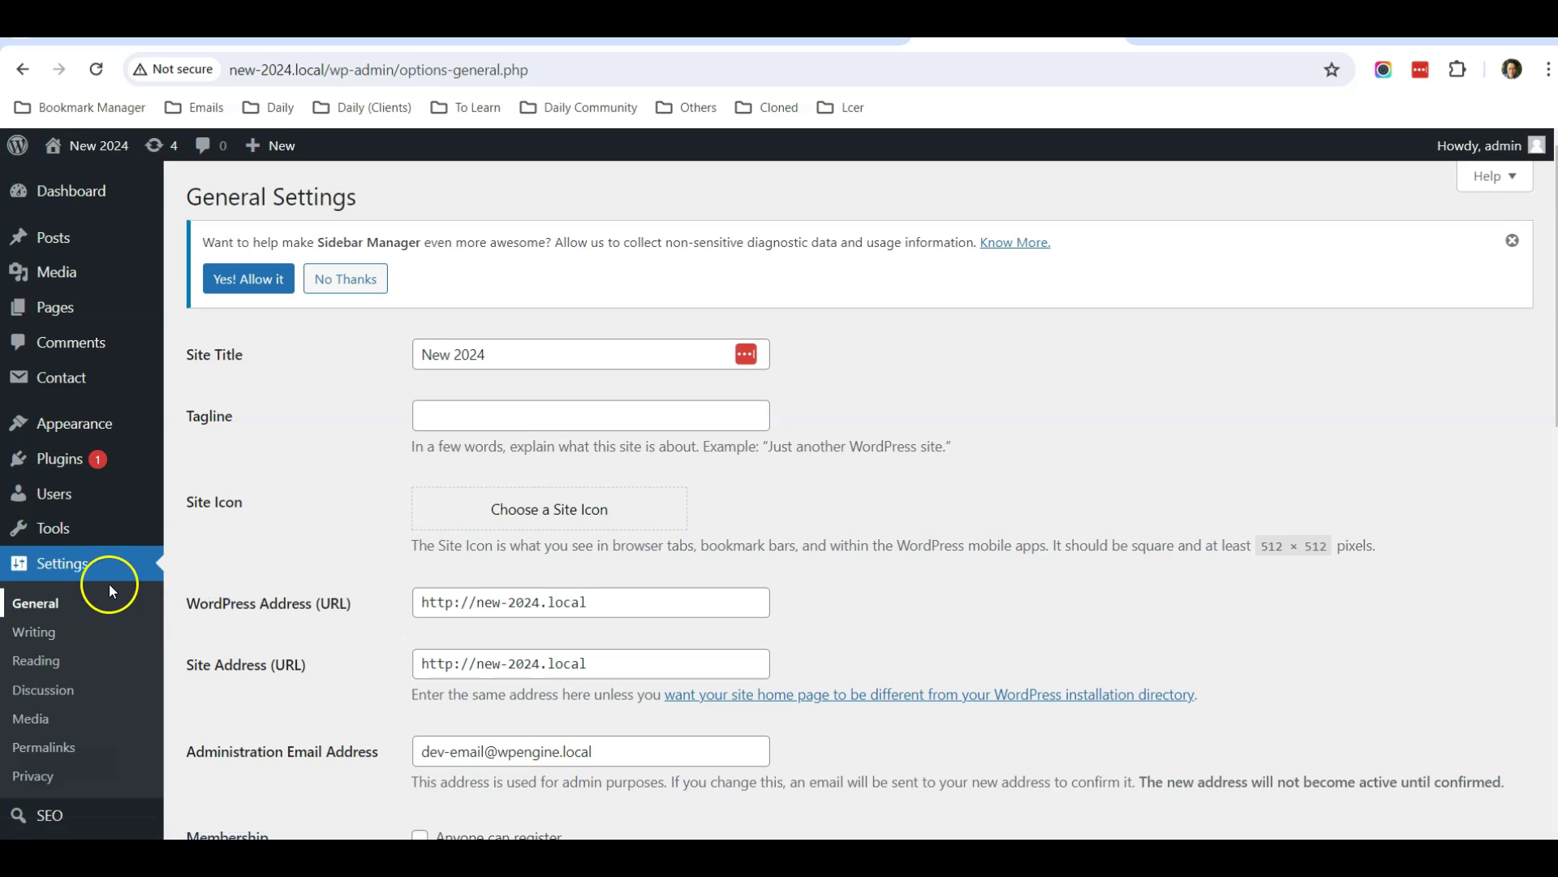
pyautogui.moveTo(490, 351); pyautogui.dragTo(376, 358)
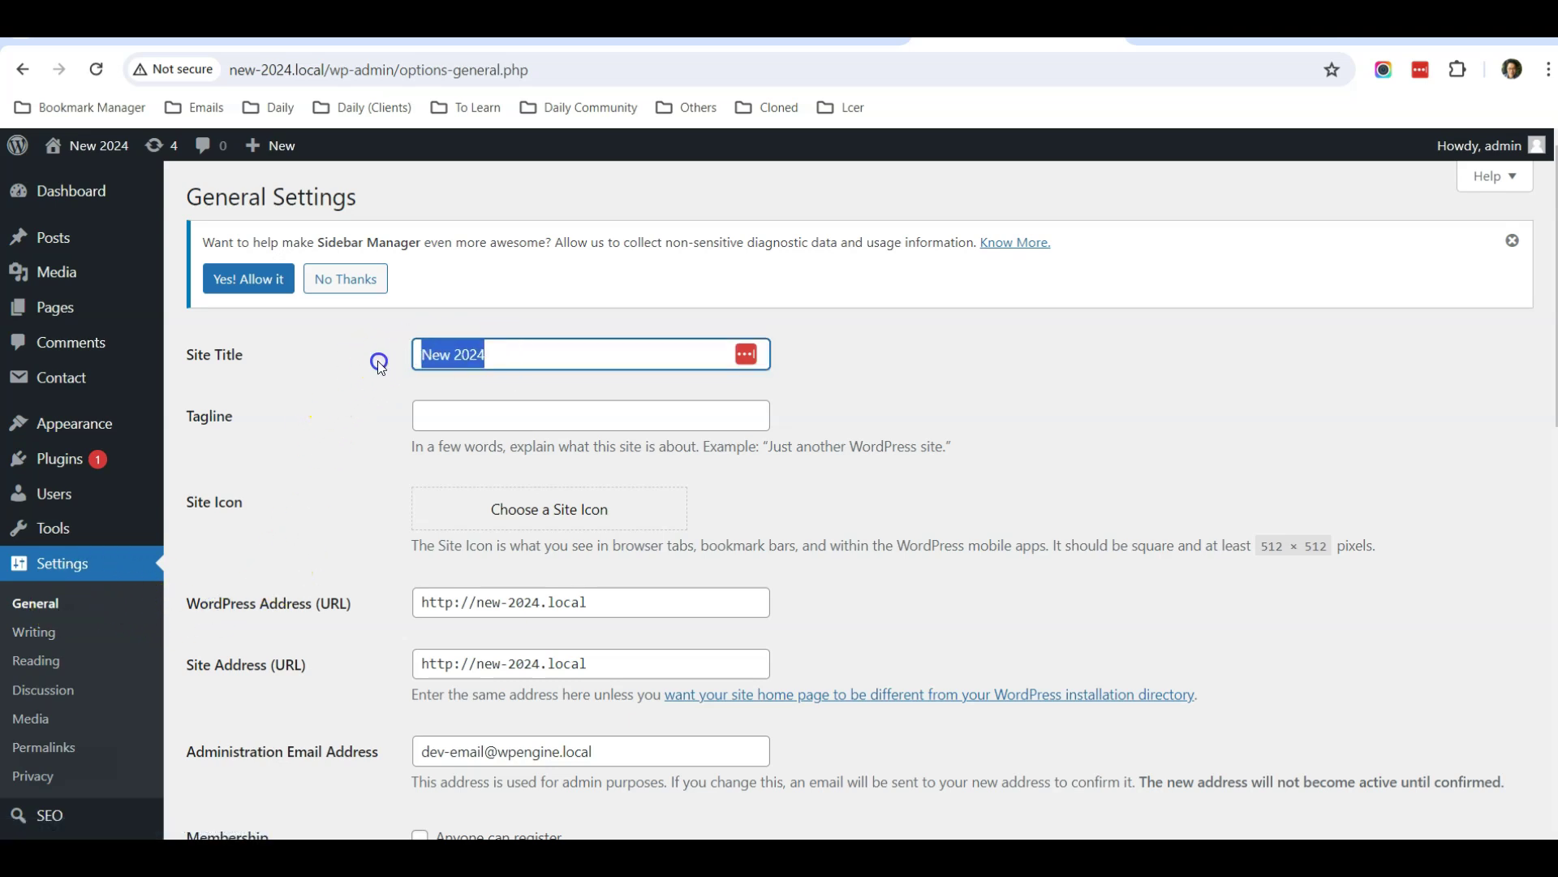
pyautogui.click(506, 350)
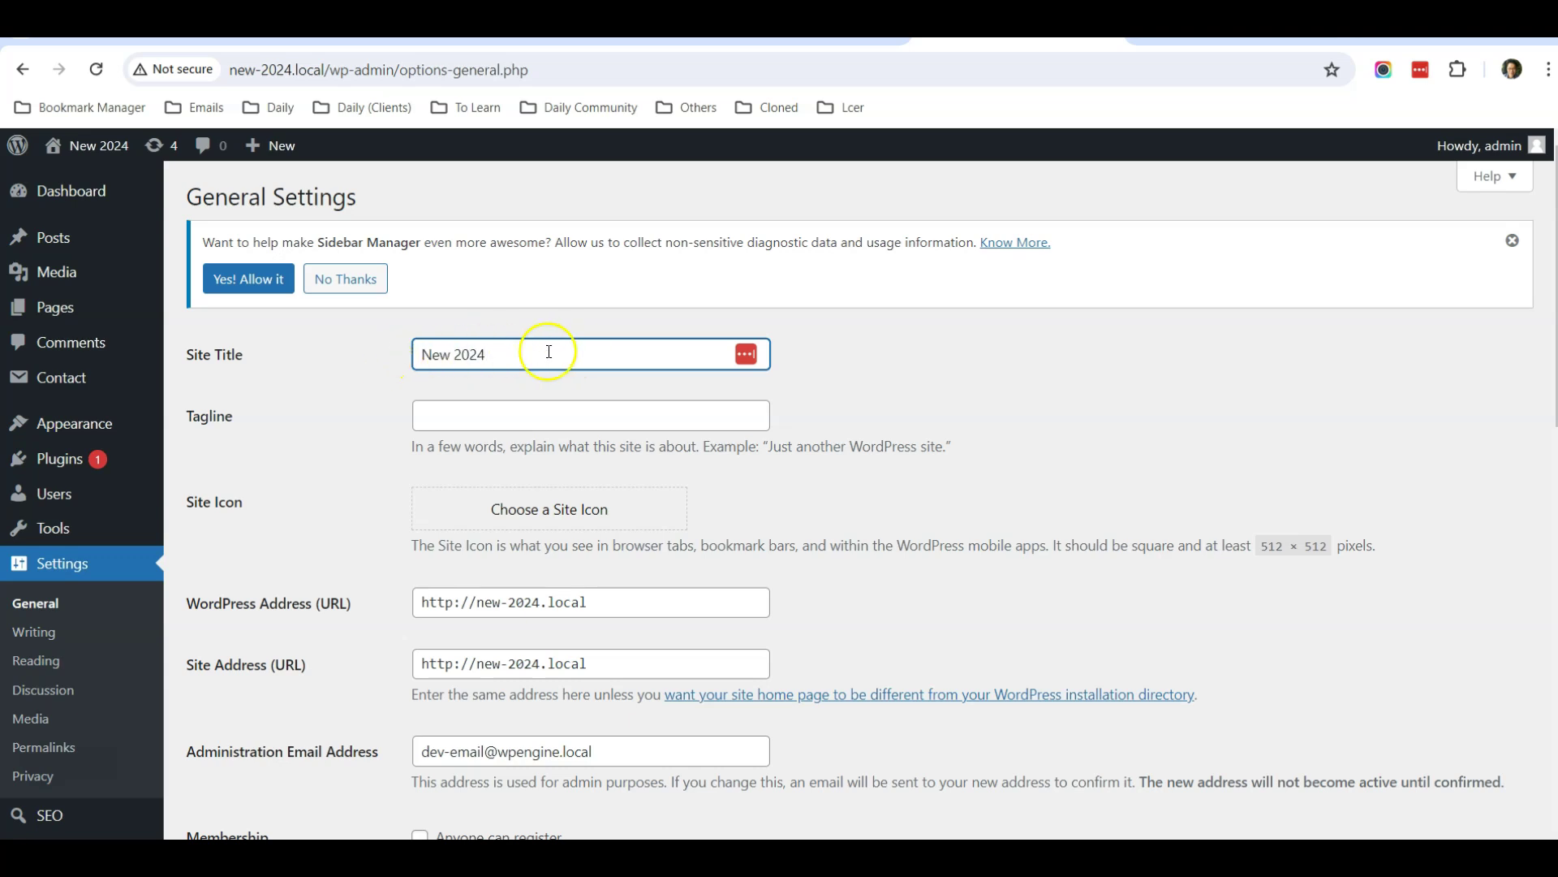
pyautogui.scroll(-10, 334, 396)
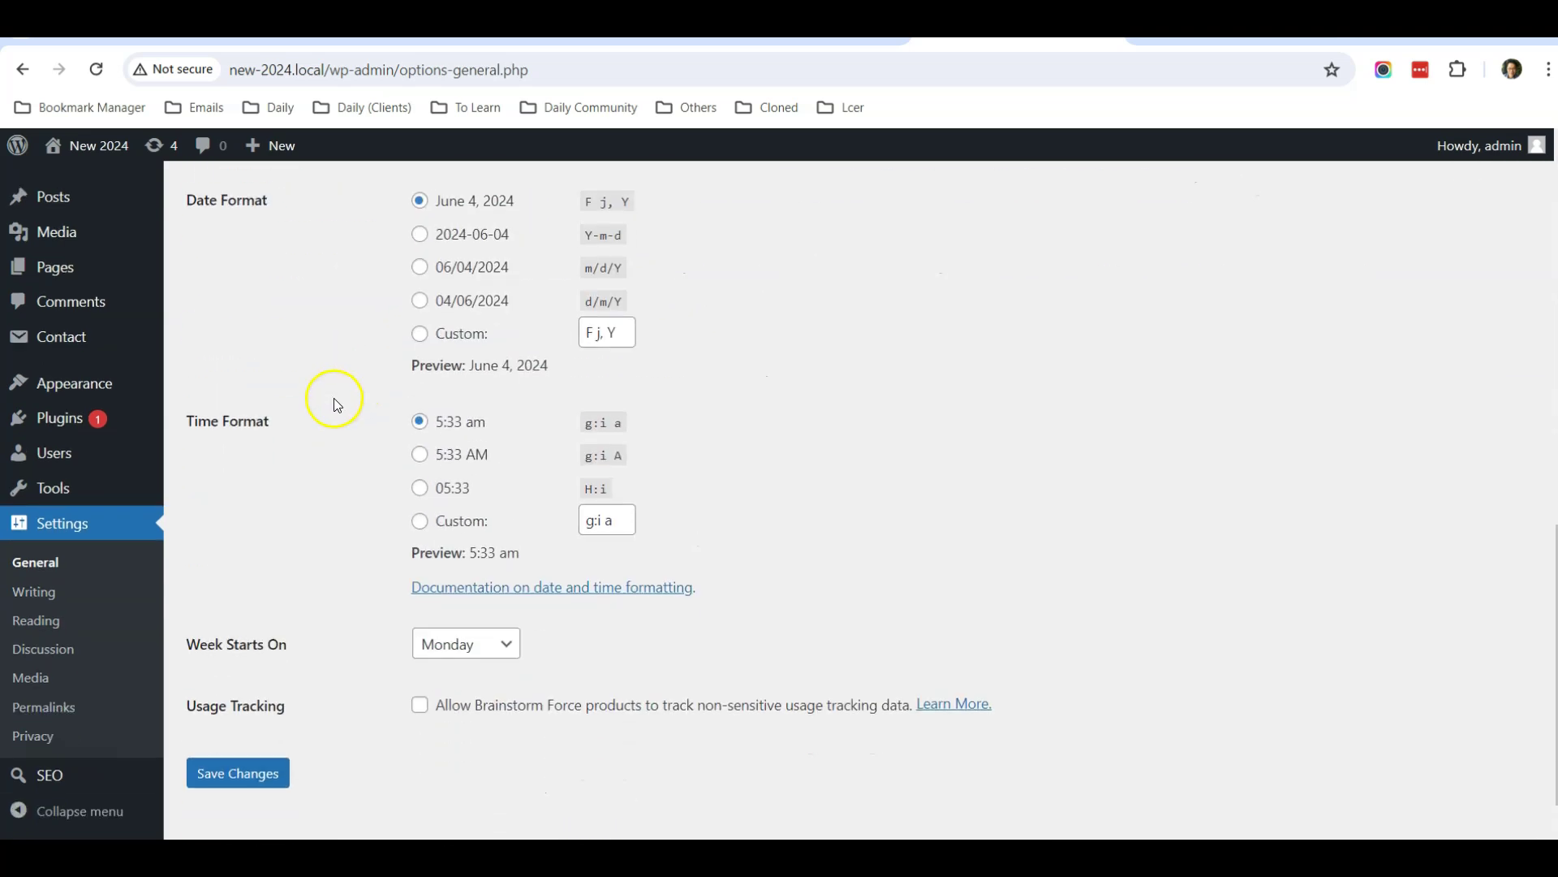
pyautogui.scroll(10, 291, 516)
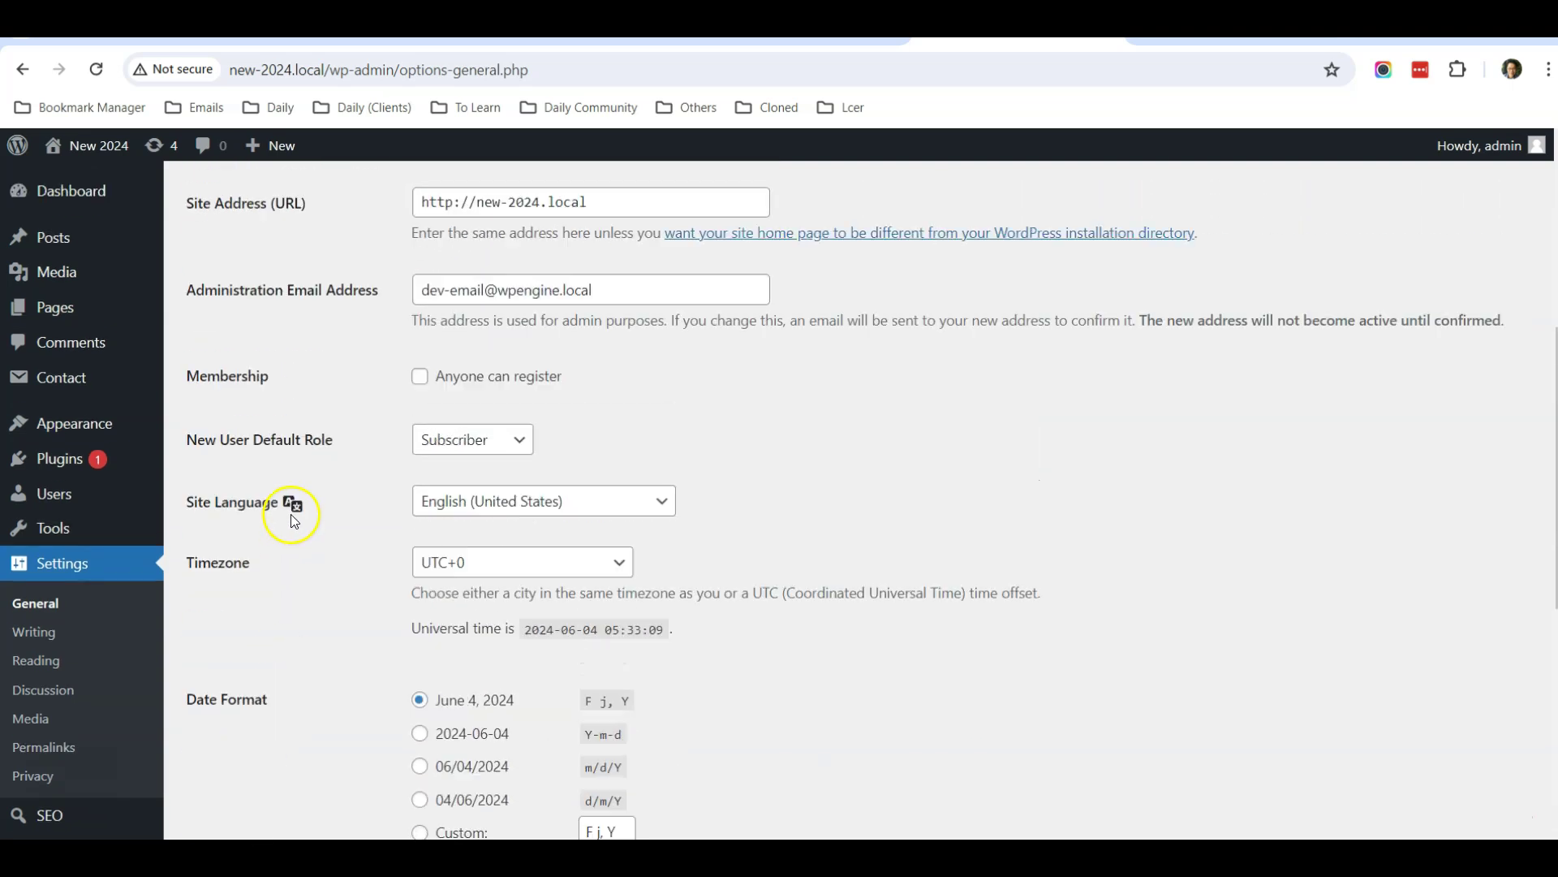
# From All Pages, review Page with SideBar's SEO meta title in the editor, then exit
pyautogui.moveTo(82, 321)
pyautogui.click(221, 313)
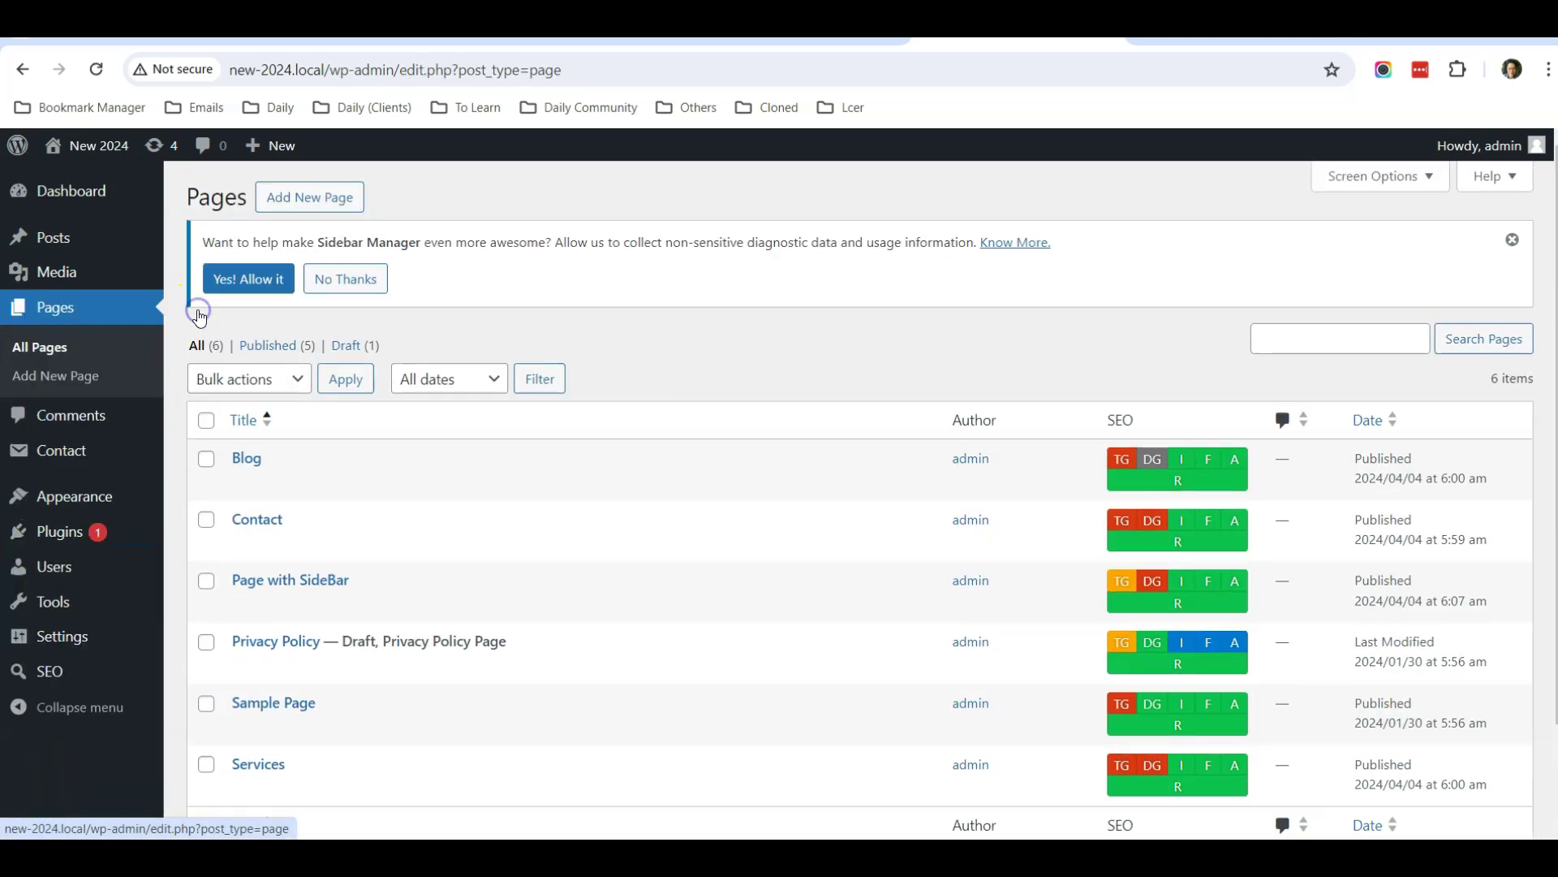
pyautogui.scroll(-2, 298, 418)
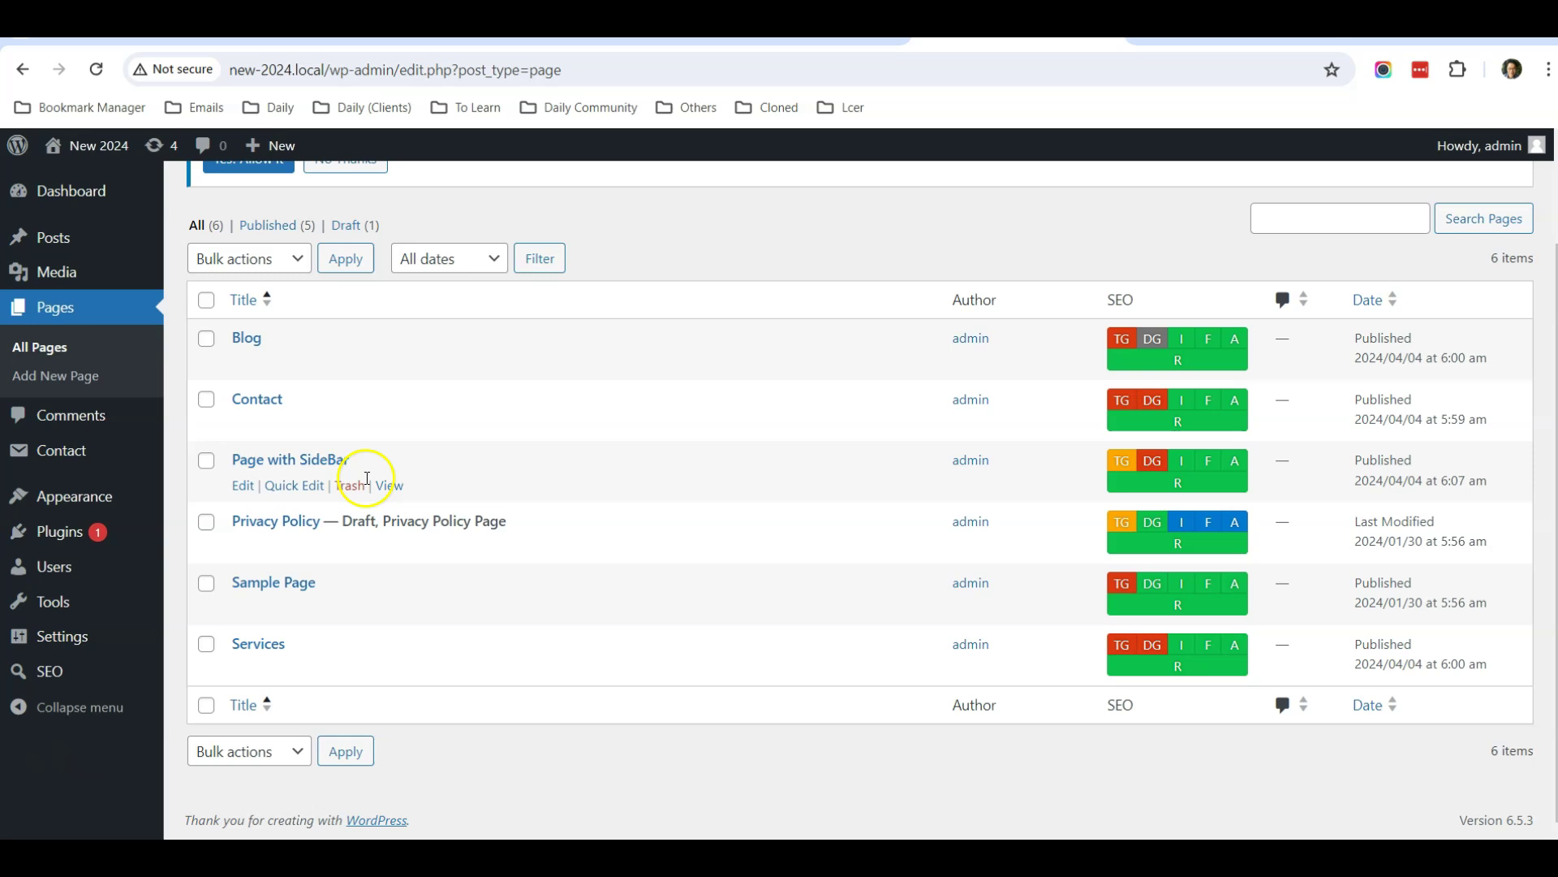
pyautogui.moveTo(362, 479)
pyautogui.click(240, 488)
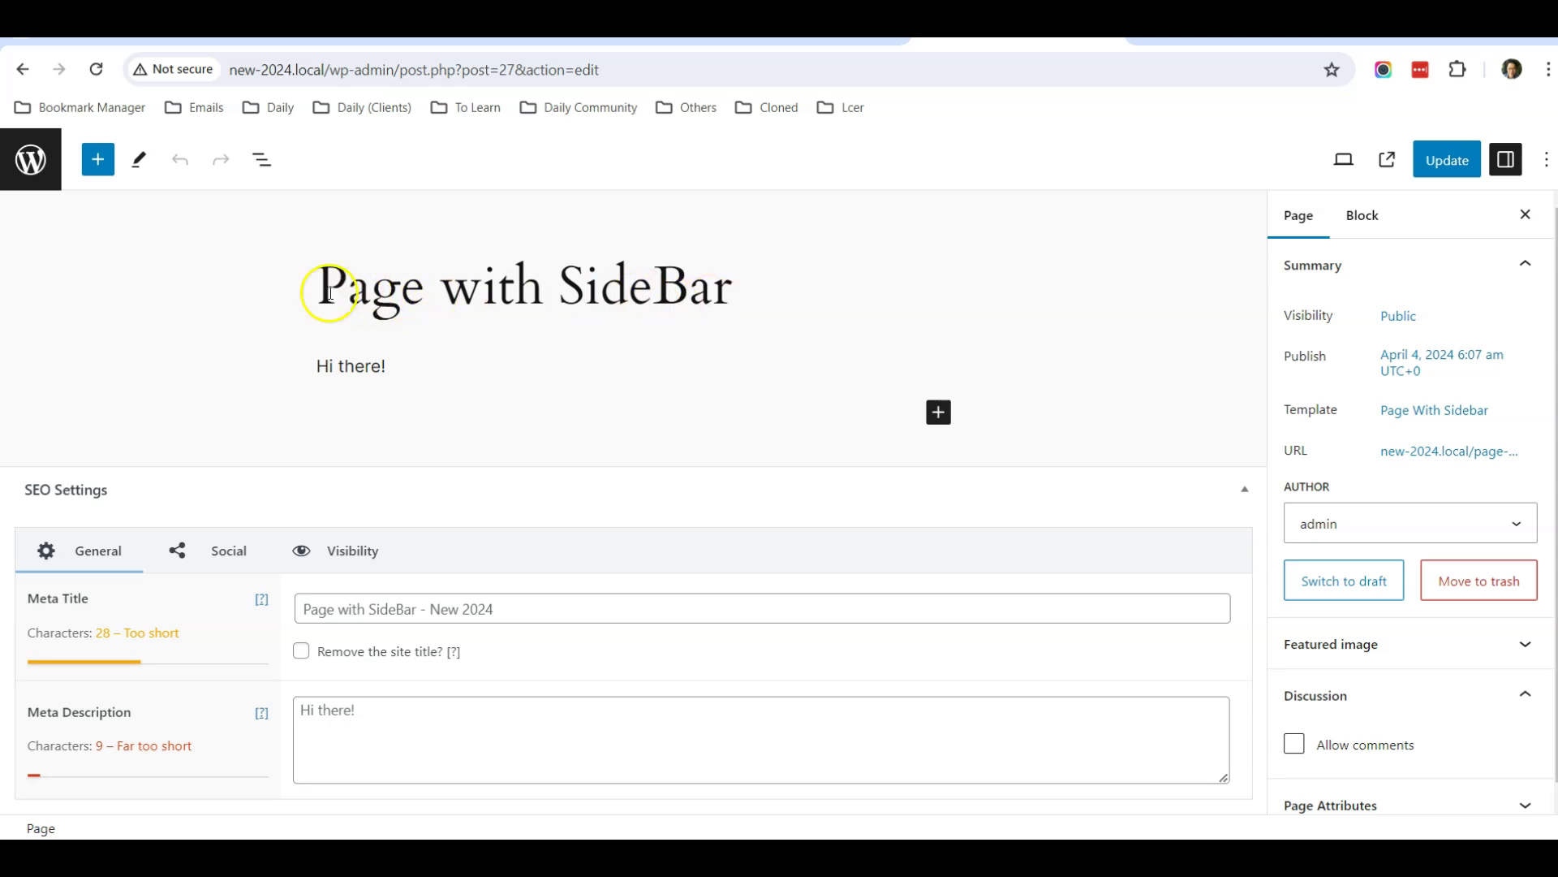
pyautogui.click(33, 165)
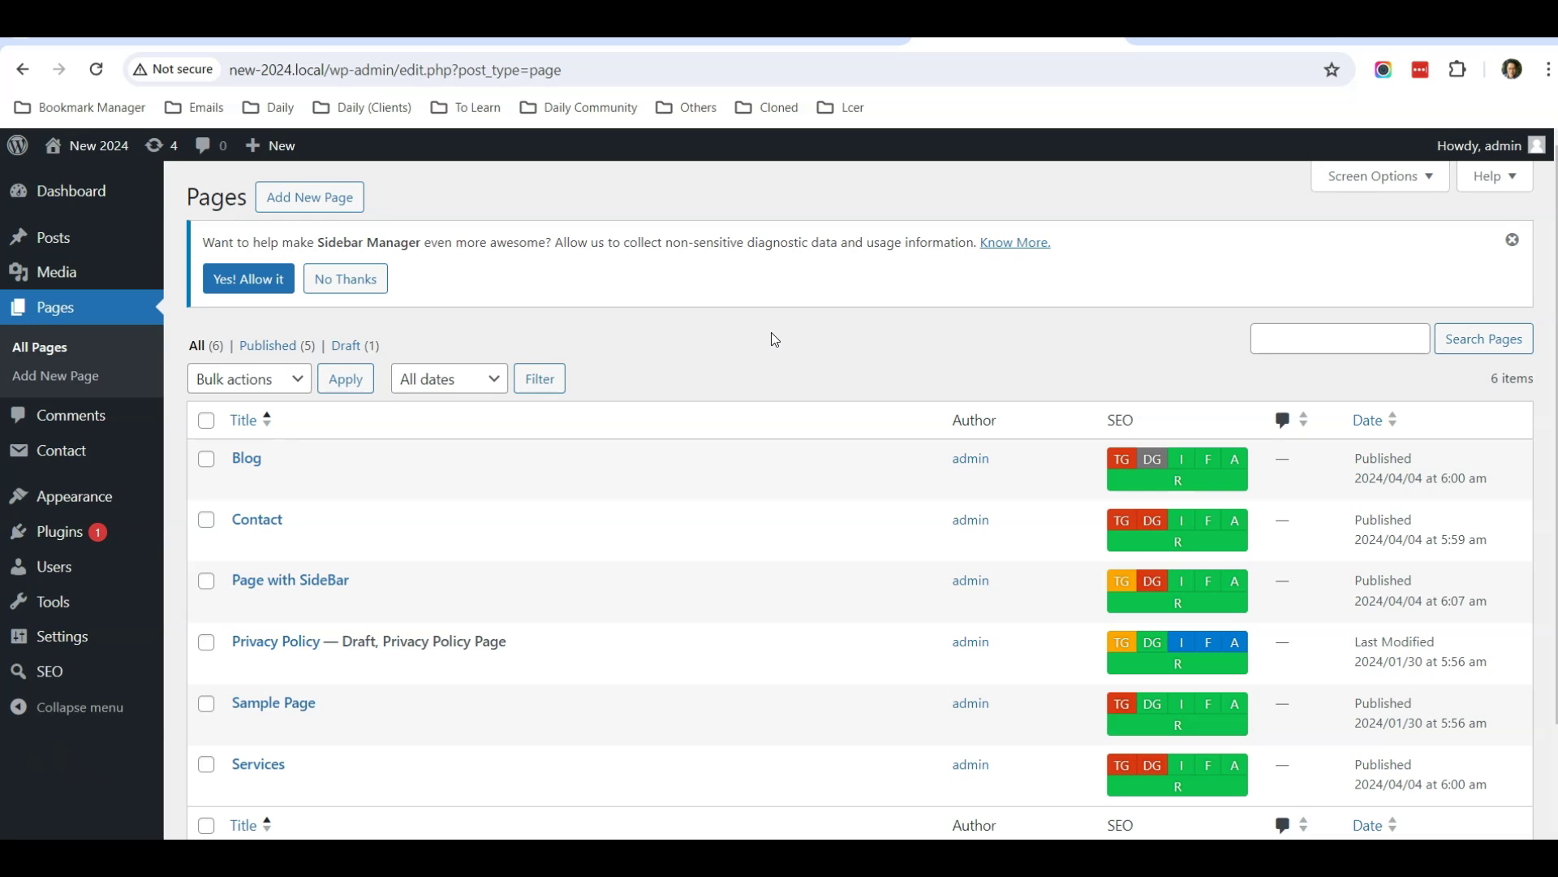
# Review Installed Plugins: Contact Form 7, Sidebar Manager and The SEO Framework
pyautogui.click(193, 535)
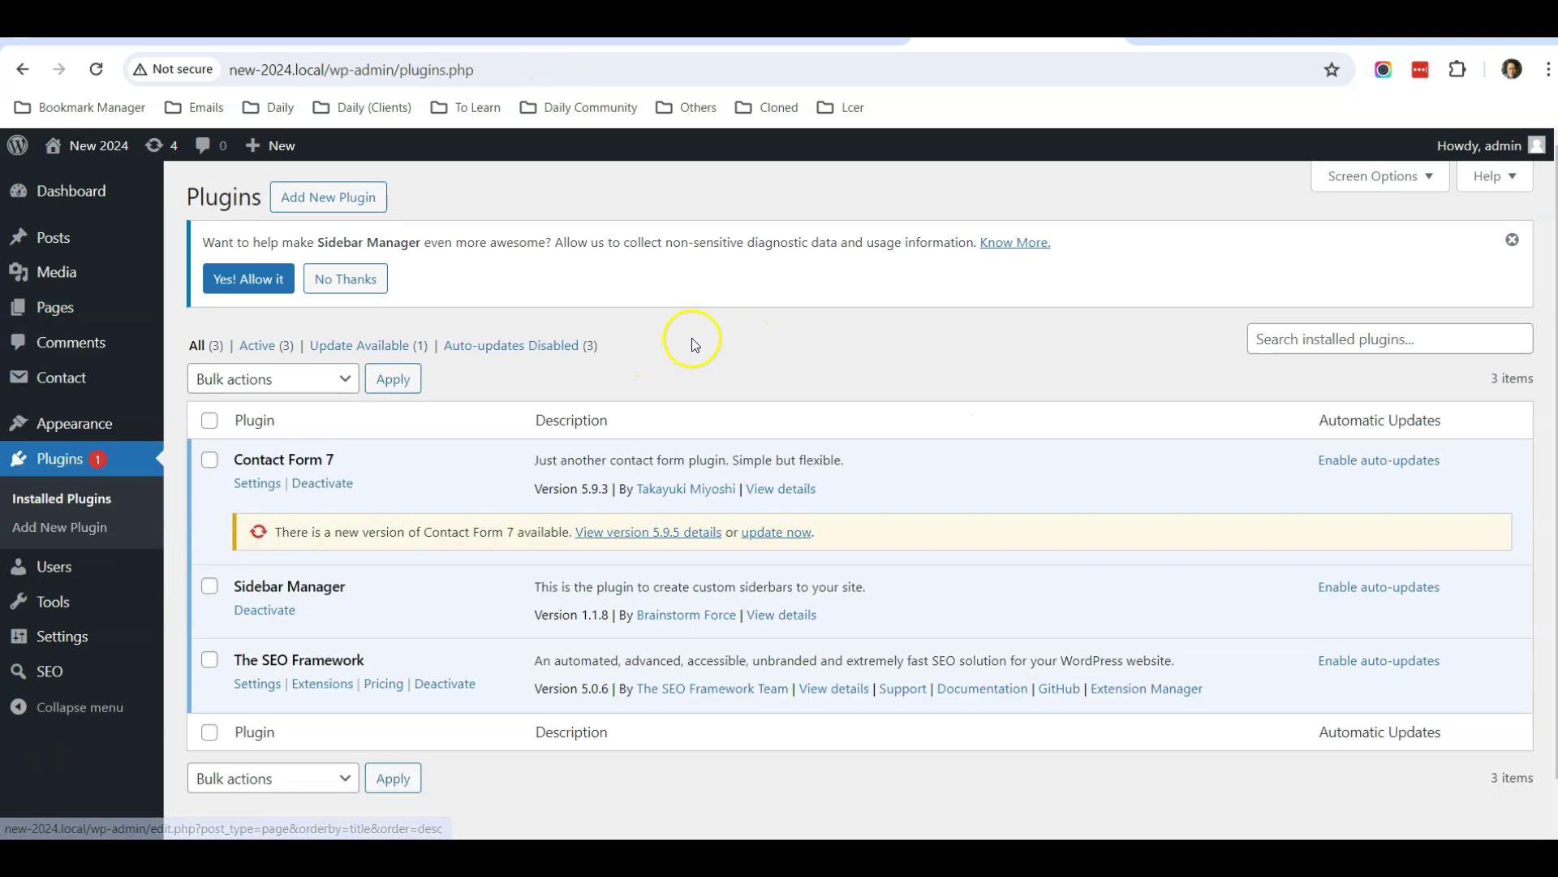
pyautogui.scroll(-1, 695, 345)
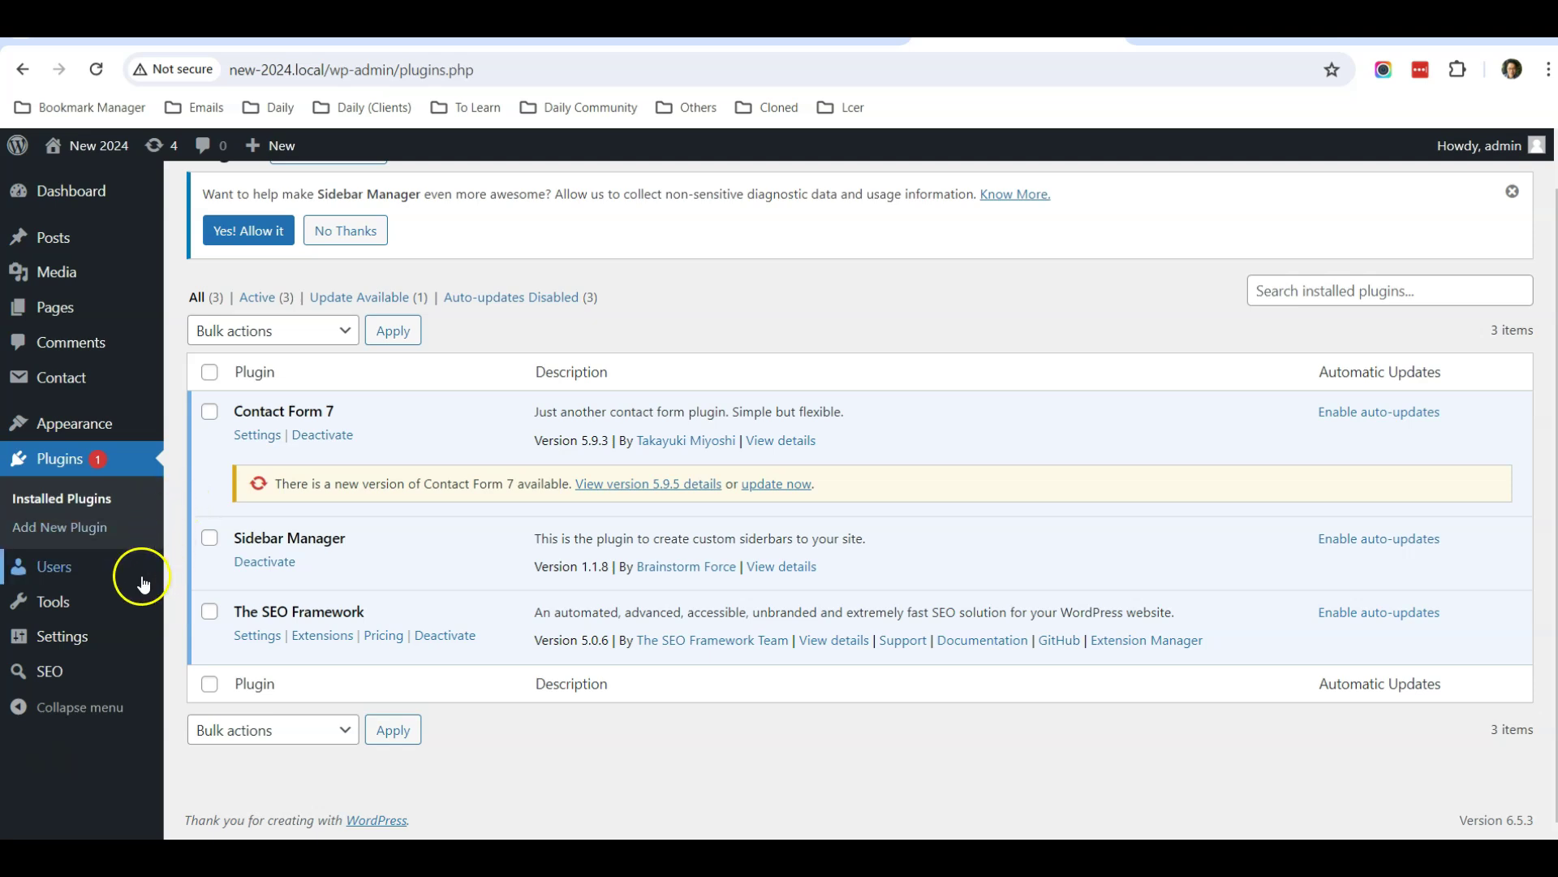
pyautogui.click(64, 684)
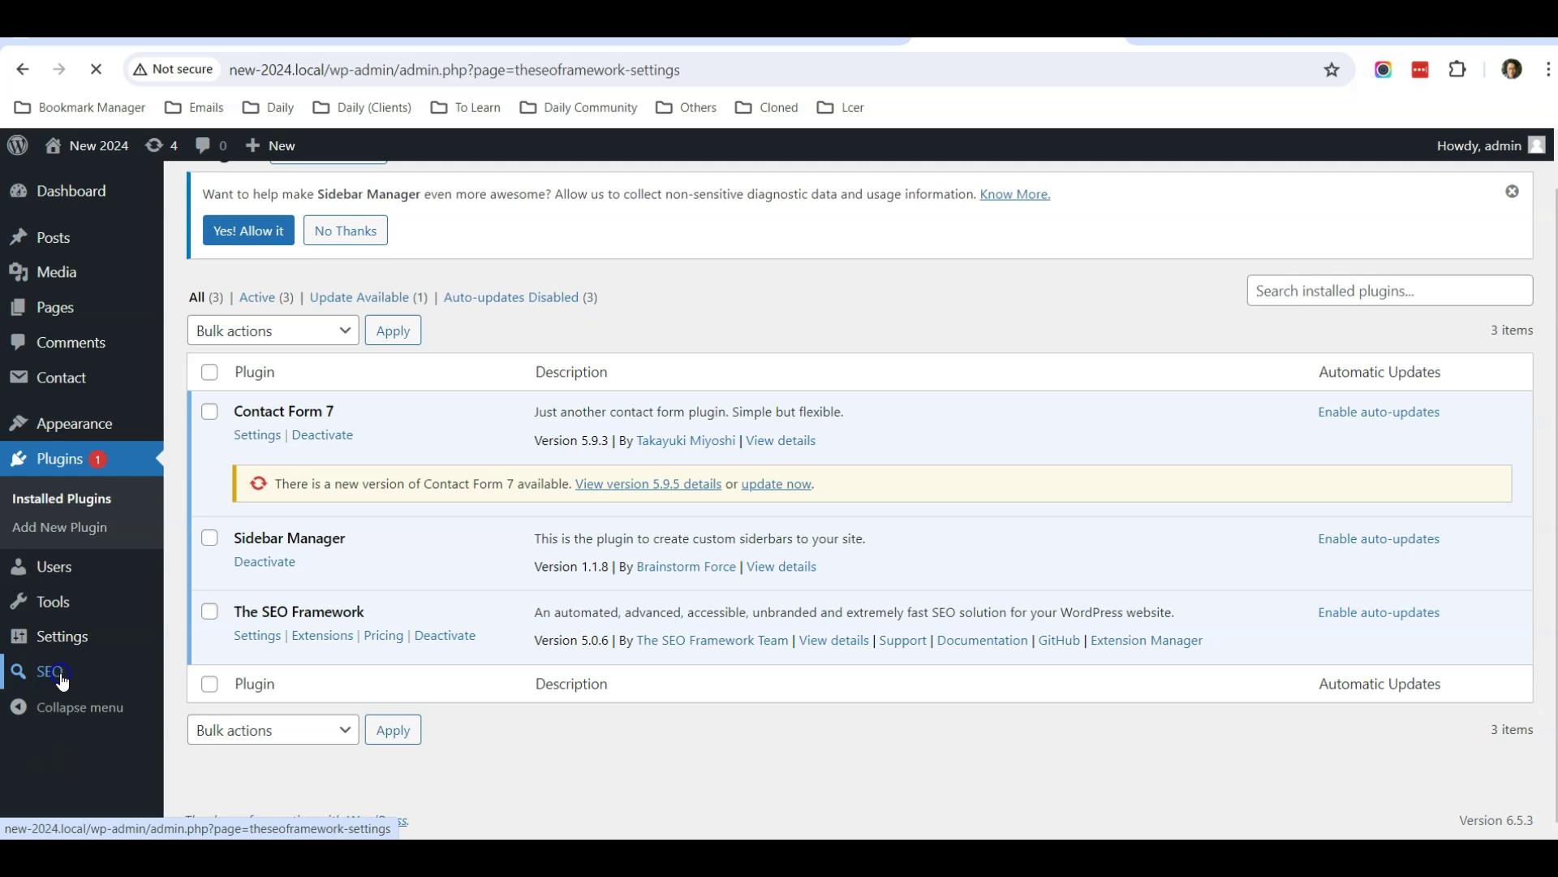
pyautogui.scroll(-7, 177, 527)
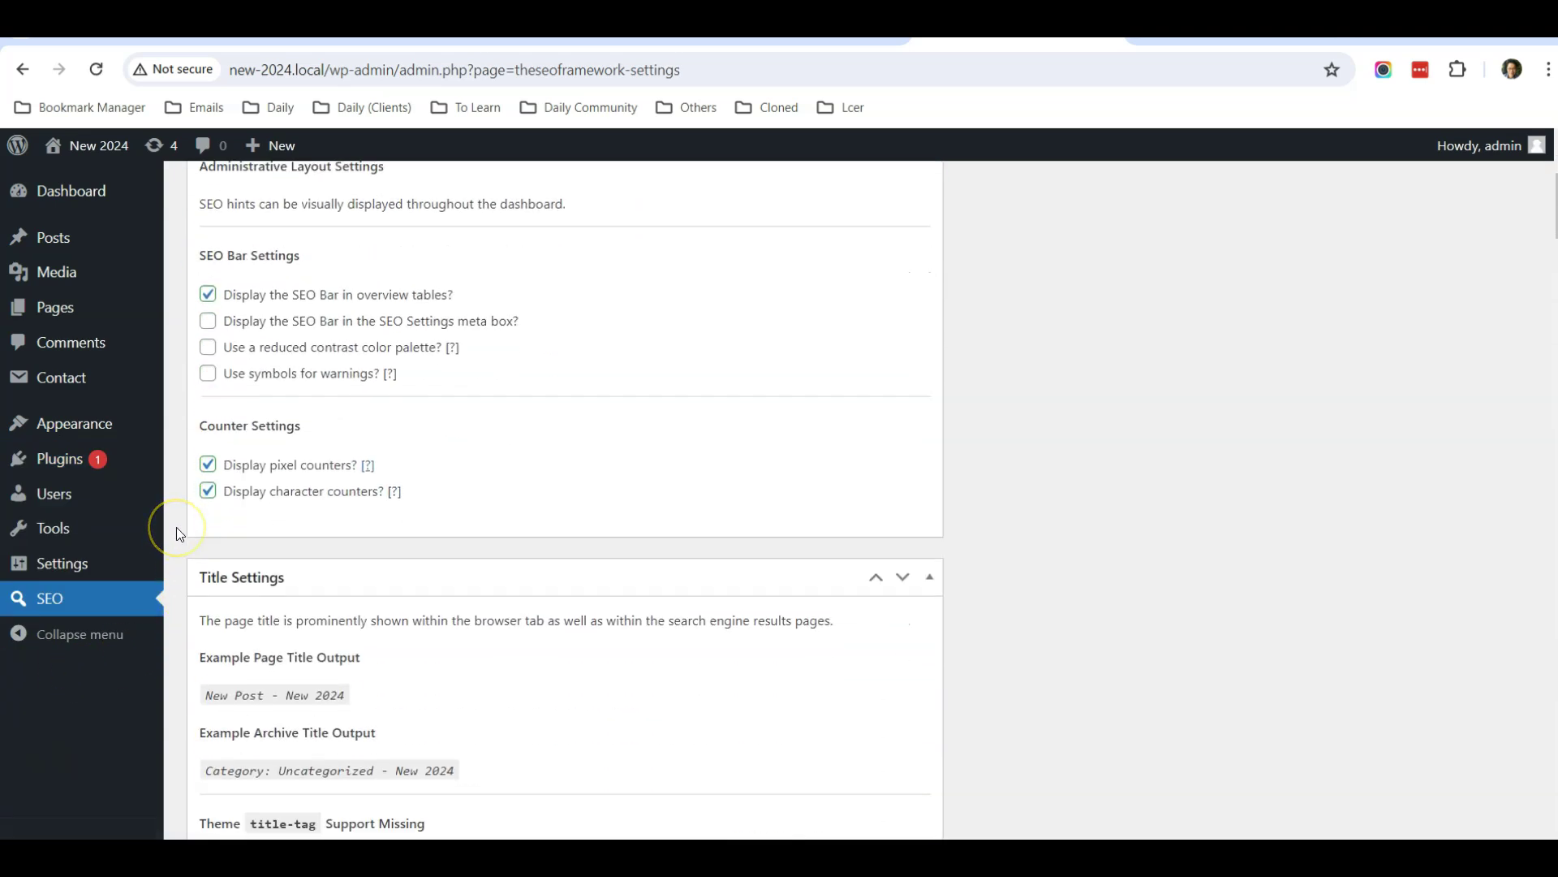
pyautogui.scroll(-5, 177, 528)
pyautogui.scroll(-9, 177, 528)
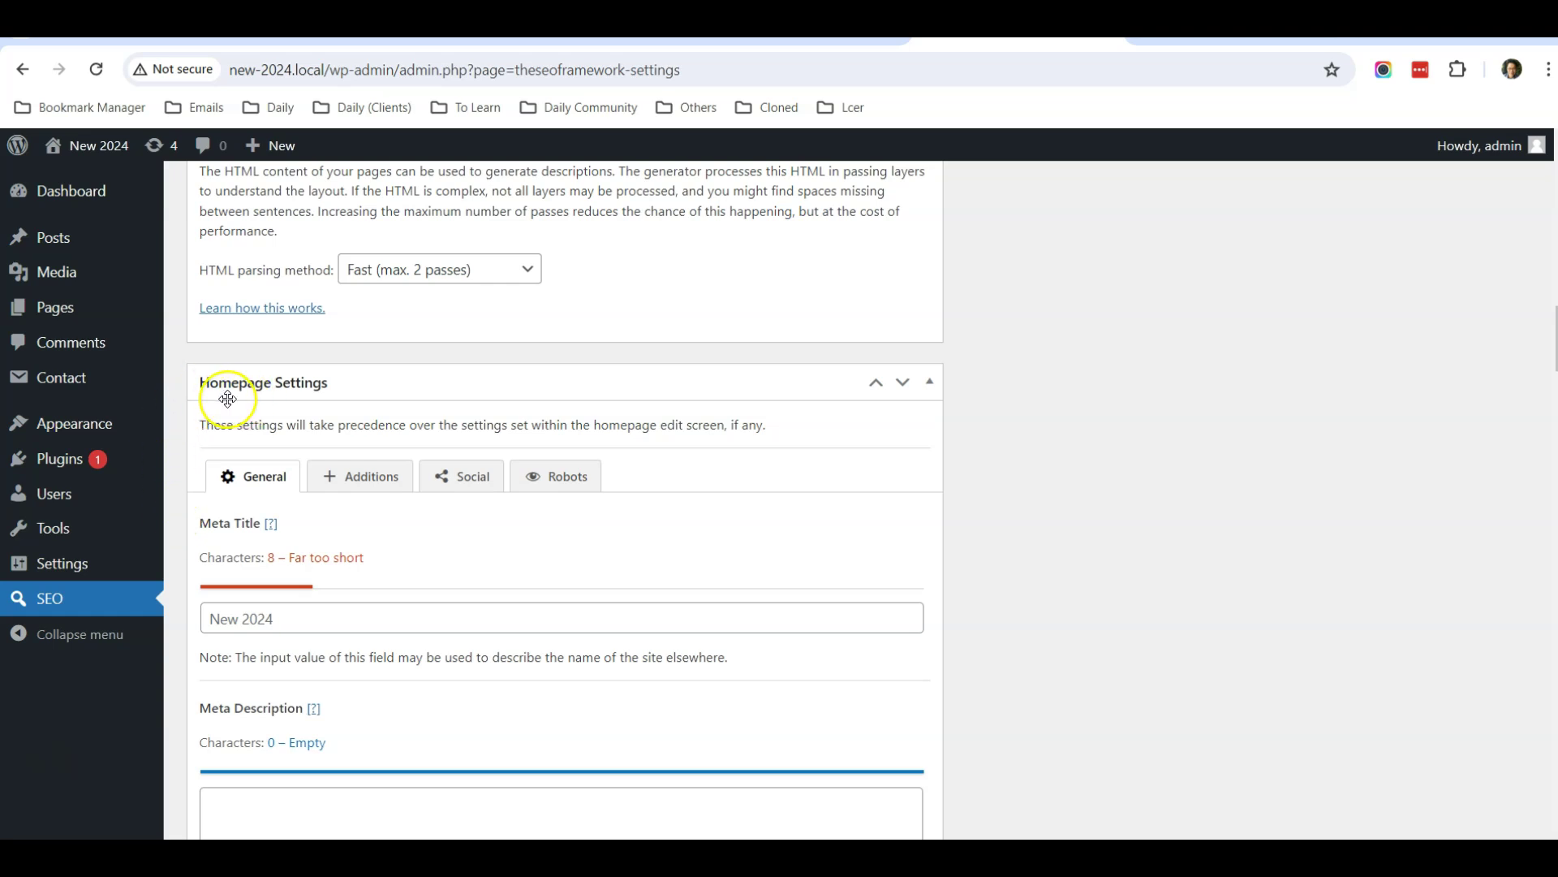
pyautogui.click(294, 614)
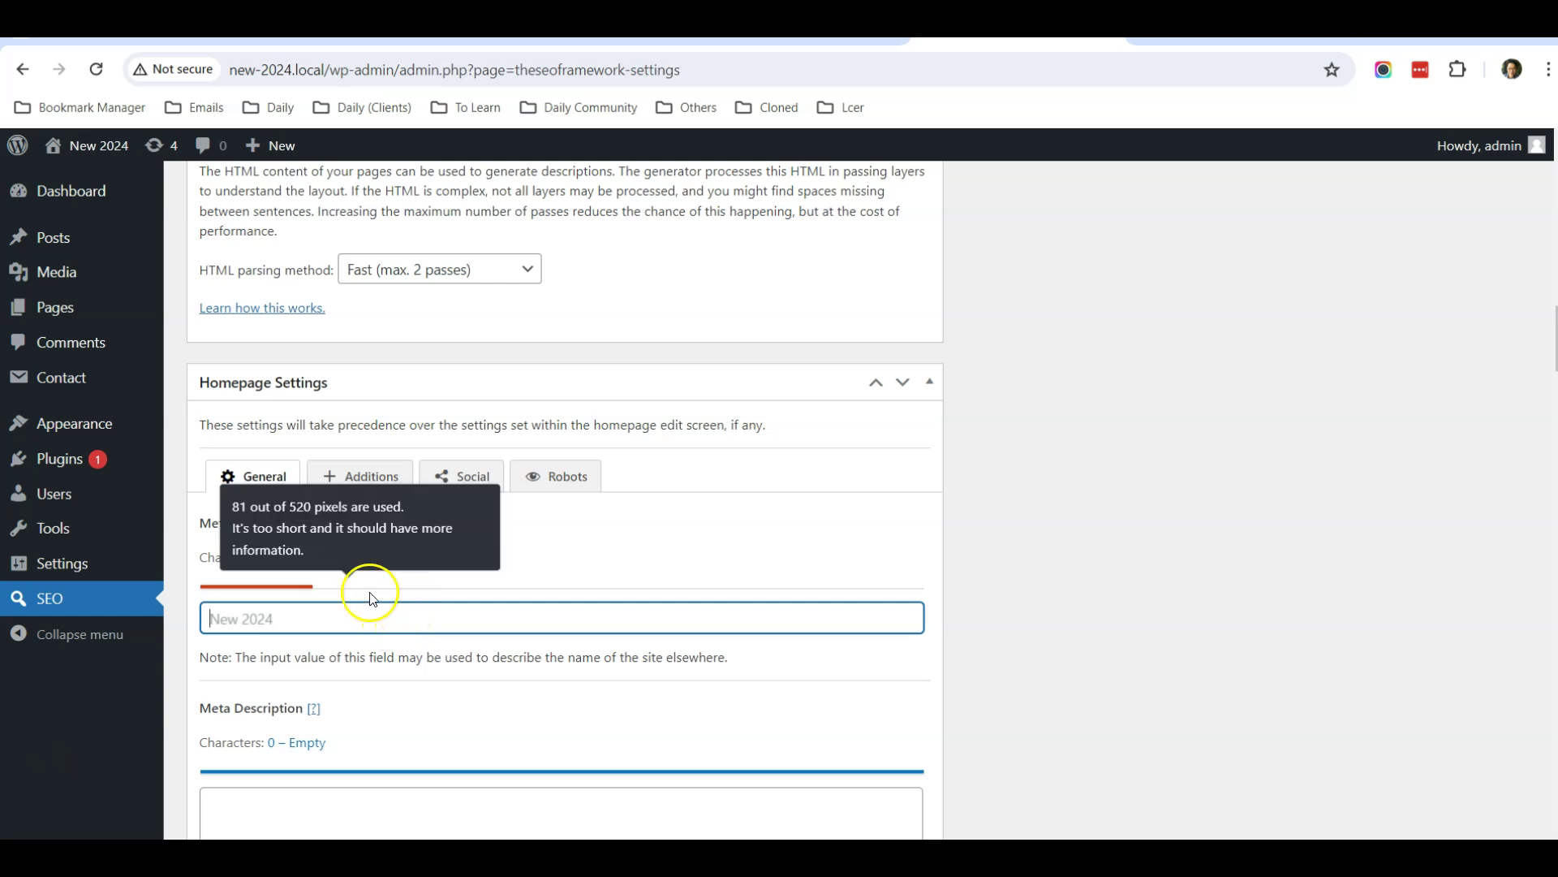
pyautogui.scroll(4, 179, 452)
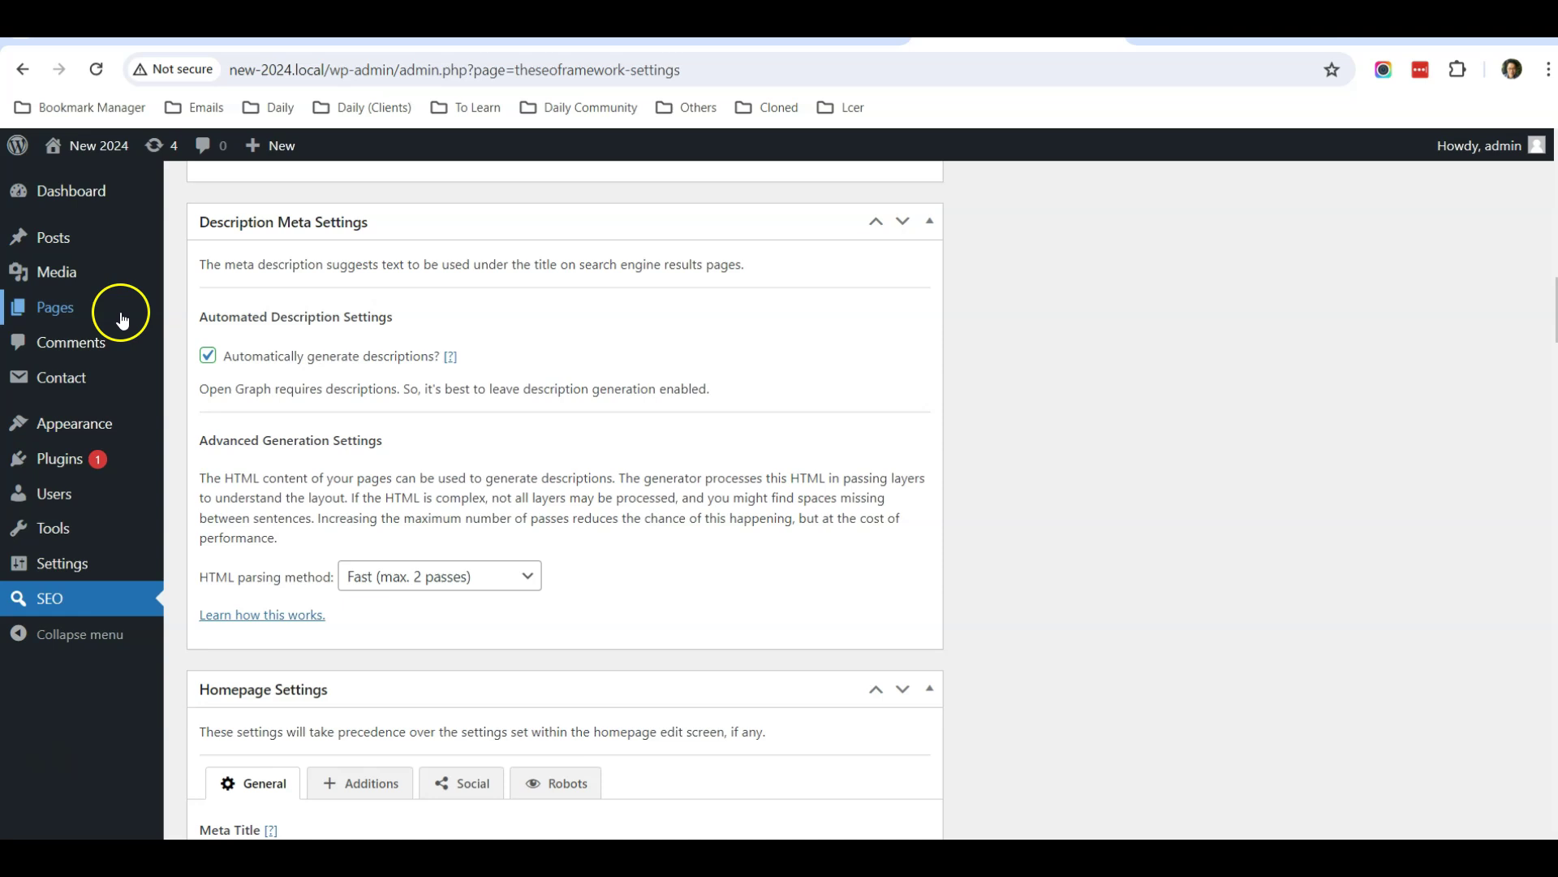
# Open the Zen workspace Office Cleaning Tips post and check its SEO Meta Title
pyautogui.moveTo(114, 236)
pyautogui.click(225, 244)
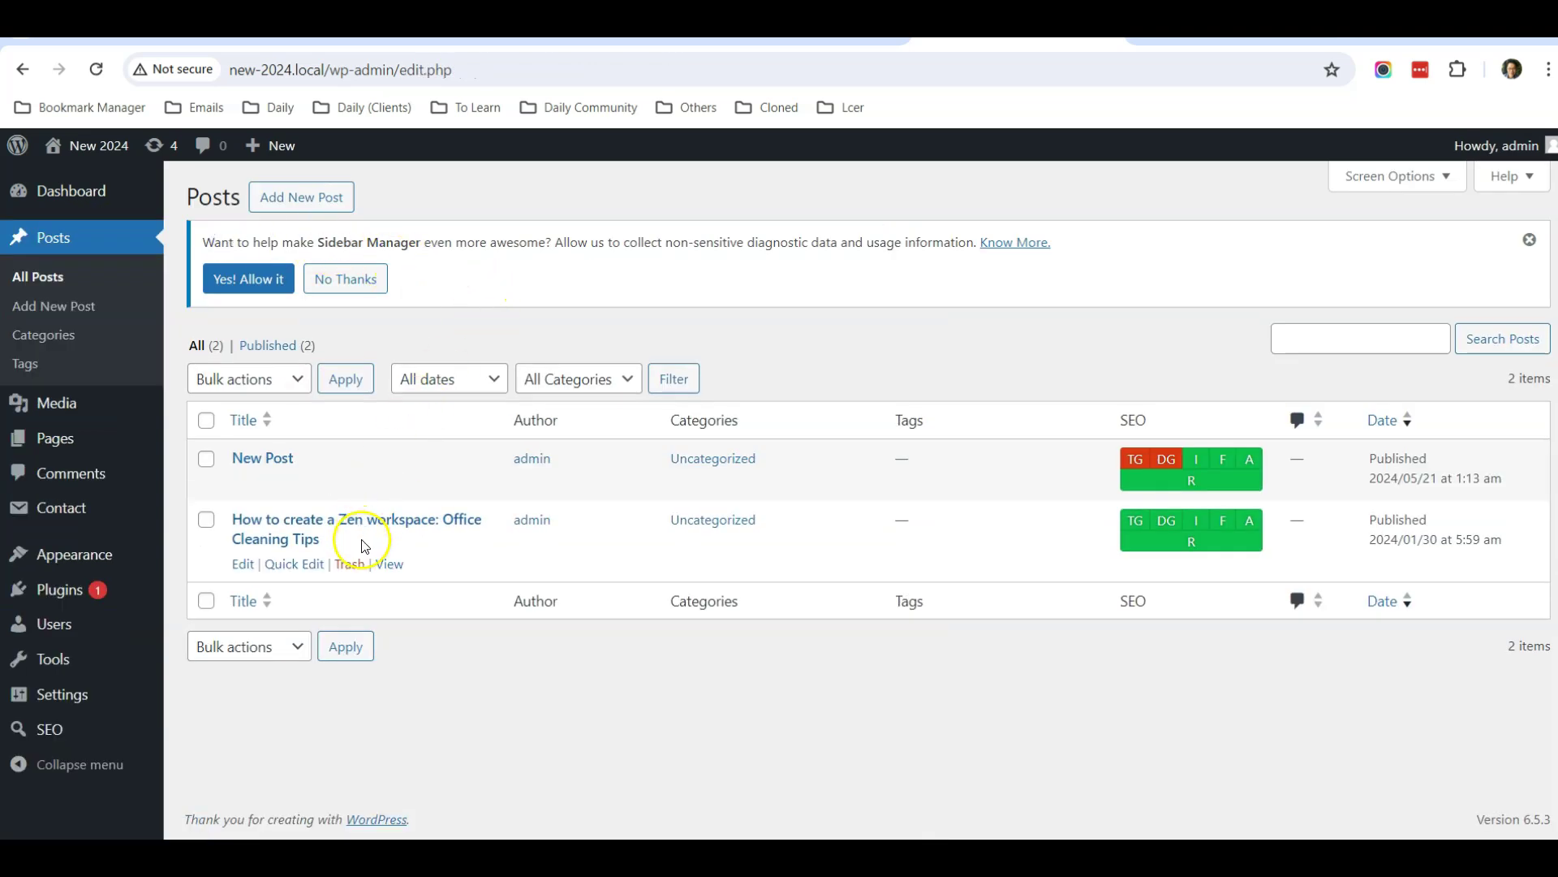
pyautogui.click(241, 567)
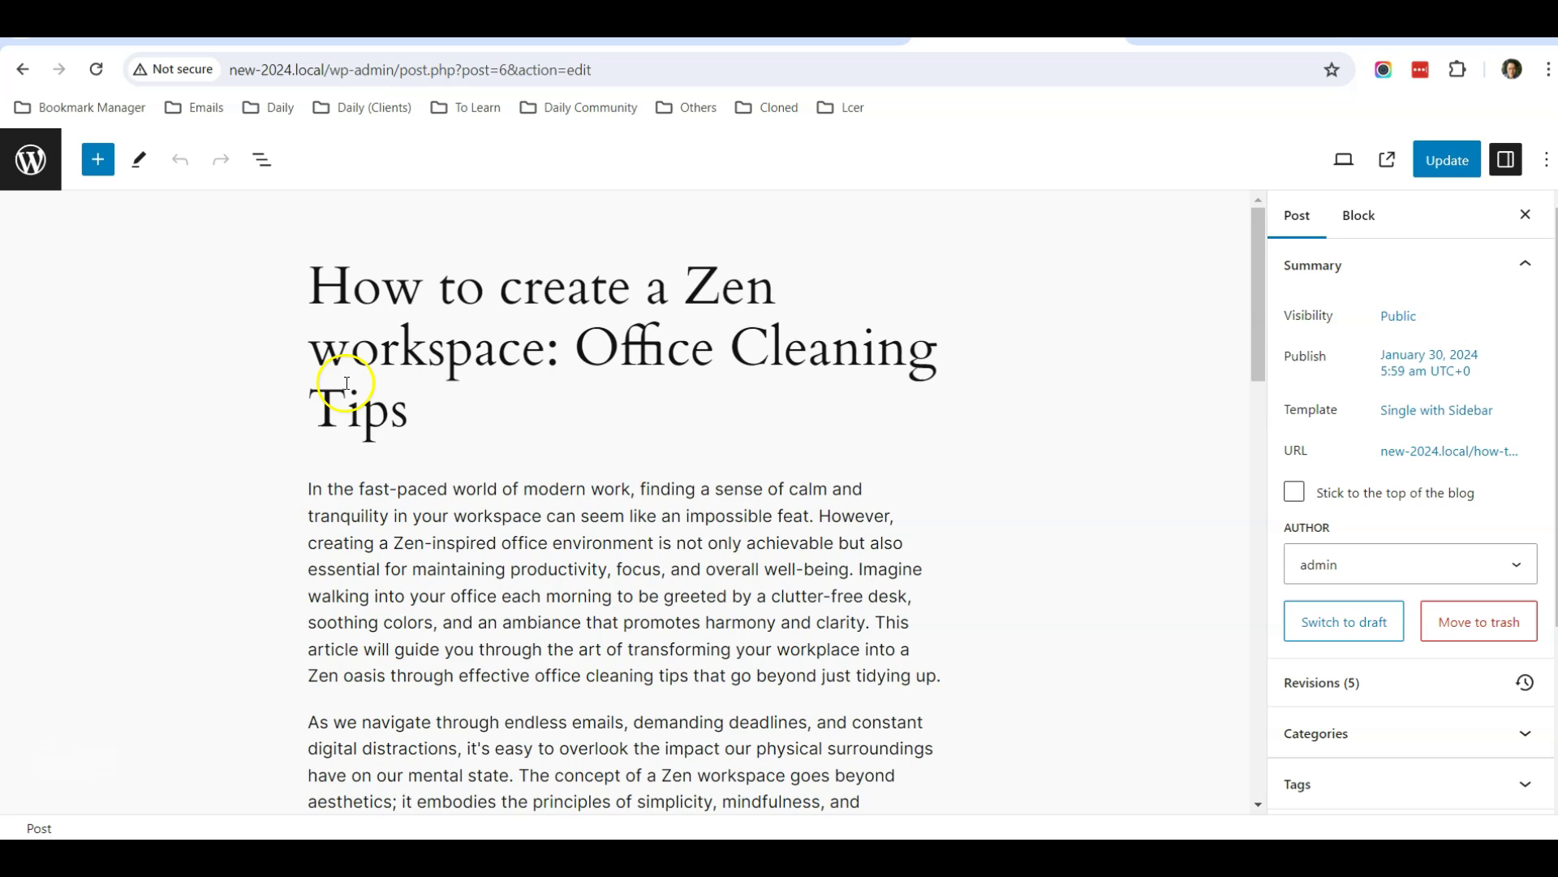
pyautogui.scroll(-15, 864, 446)
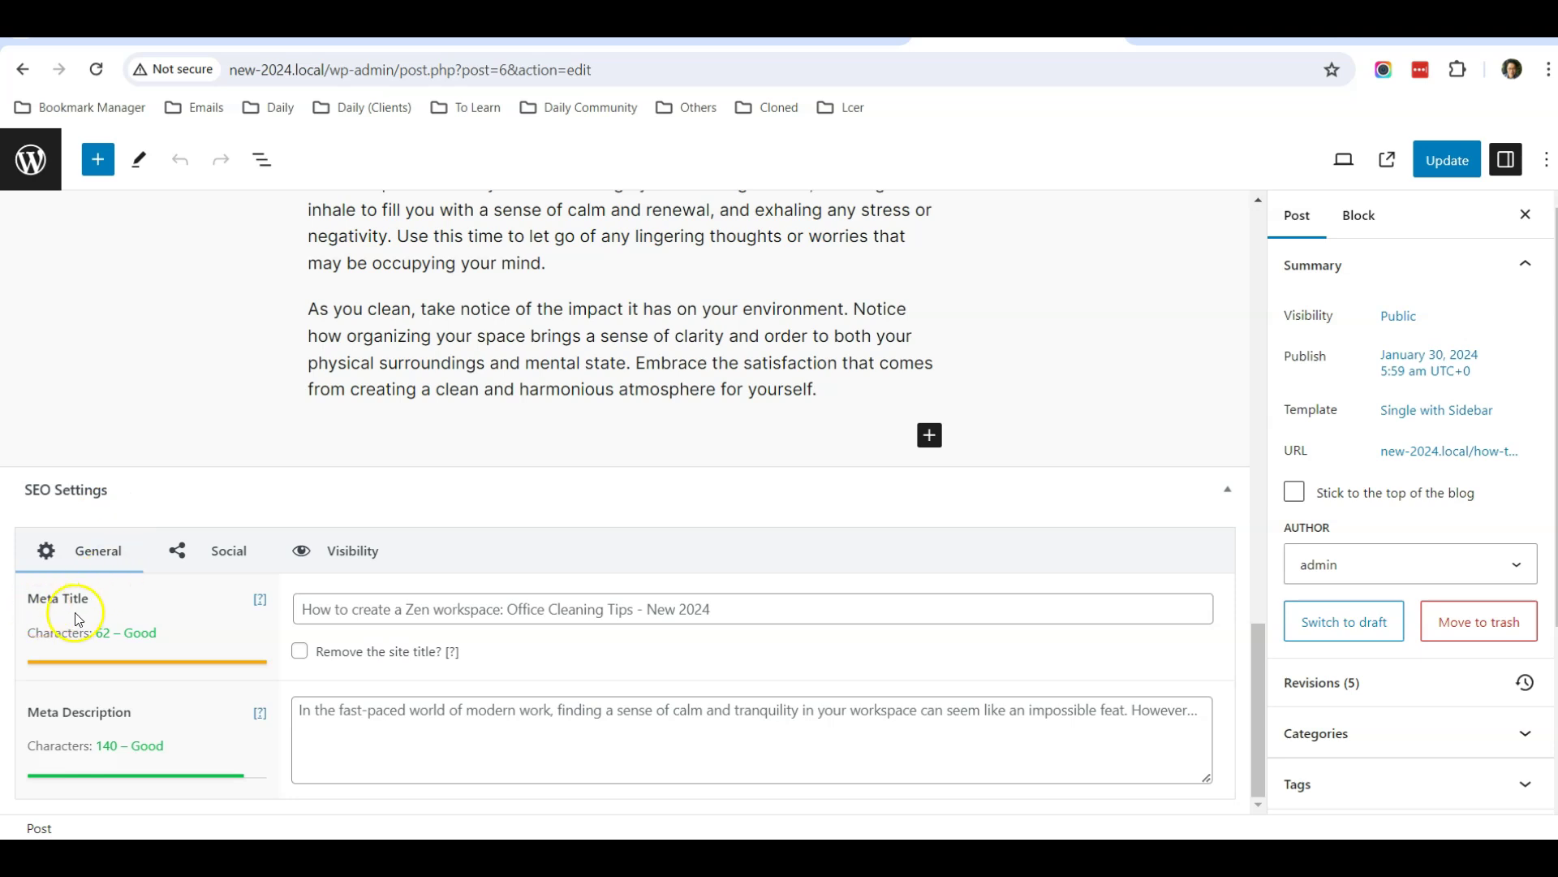
pyautogui.click(313, 608)
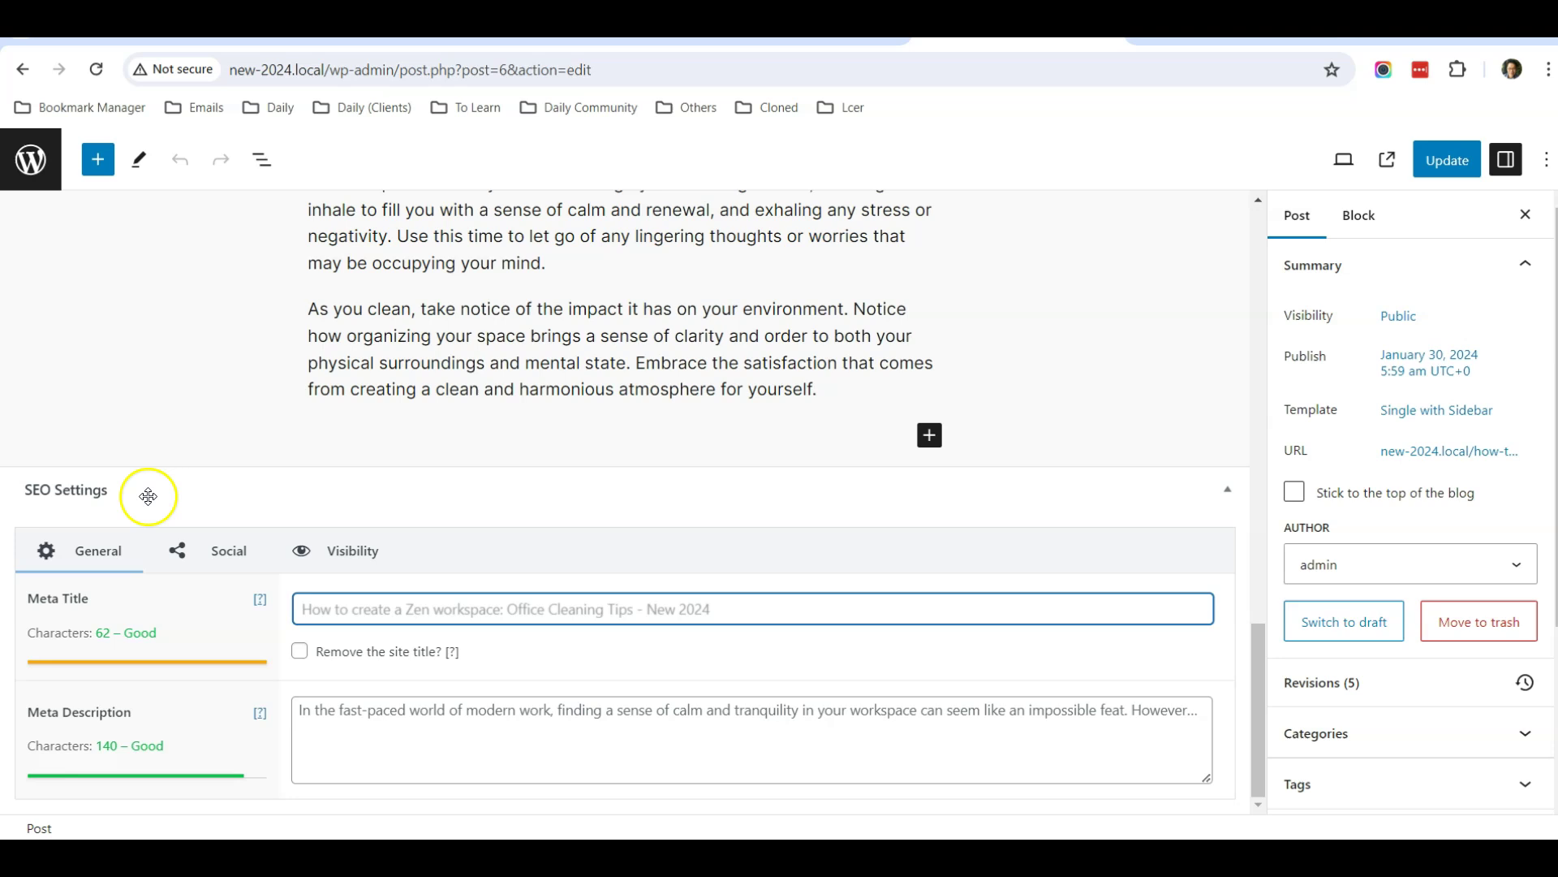
pyautogui.scroll(10, 257, 512)
pyautogui.scroll(5, 260, 507)
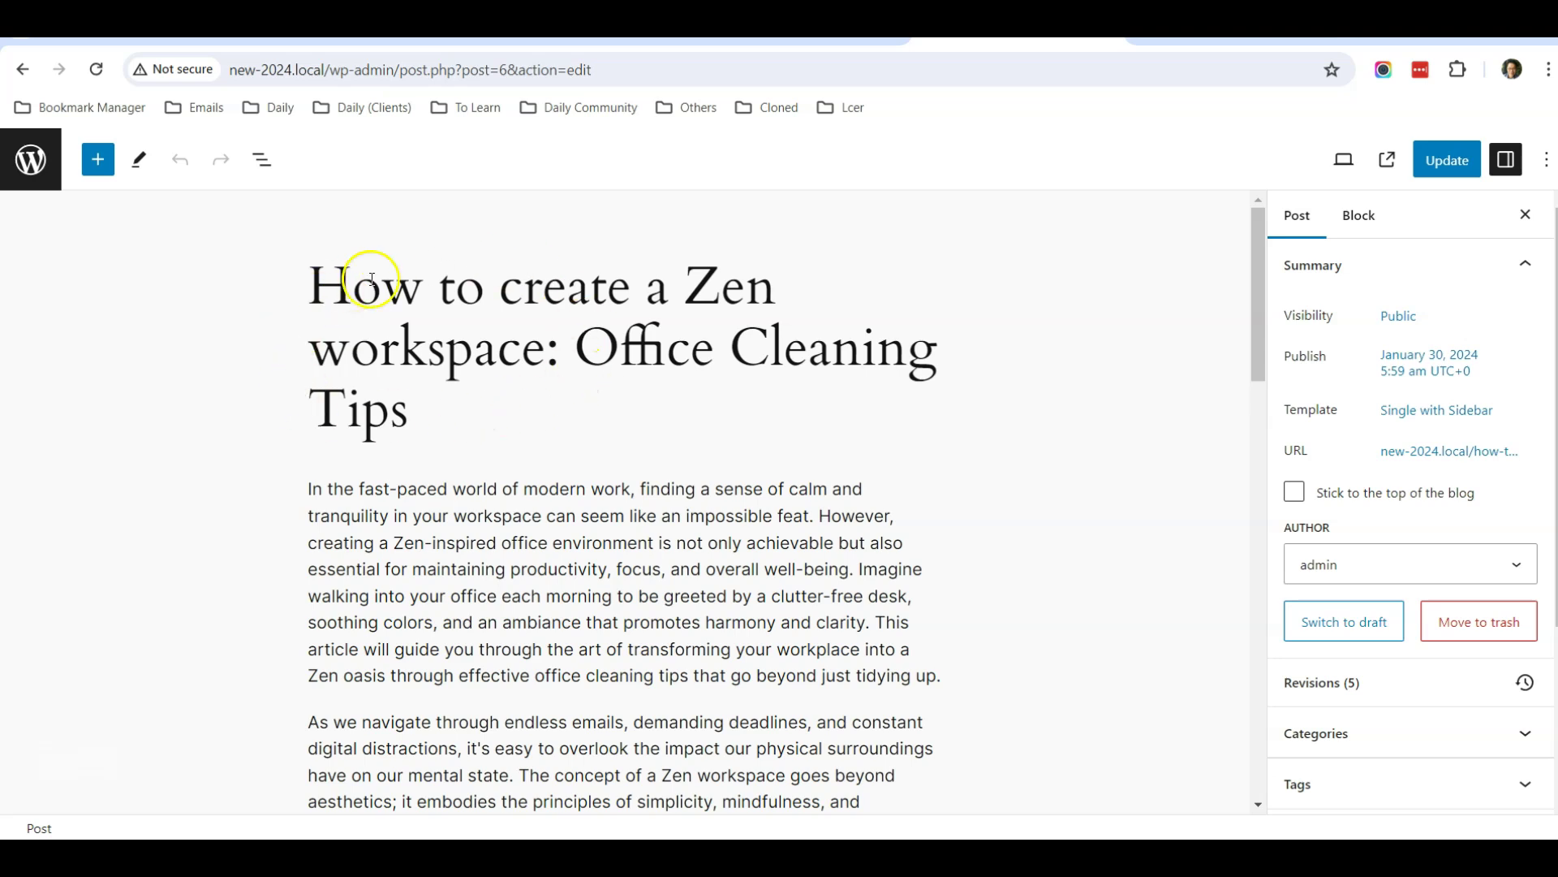
# Exit the post editor to the Posts list, glancing at the webbuddy Google results
pyautogui.click(31, 166)
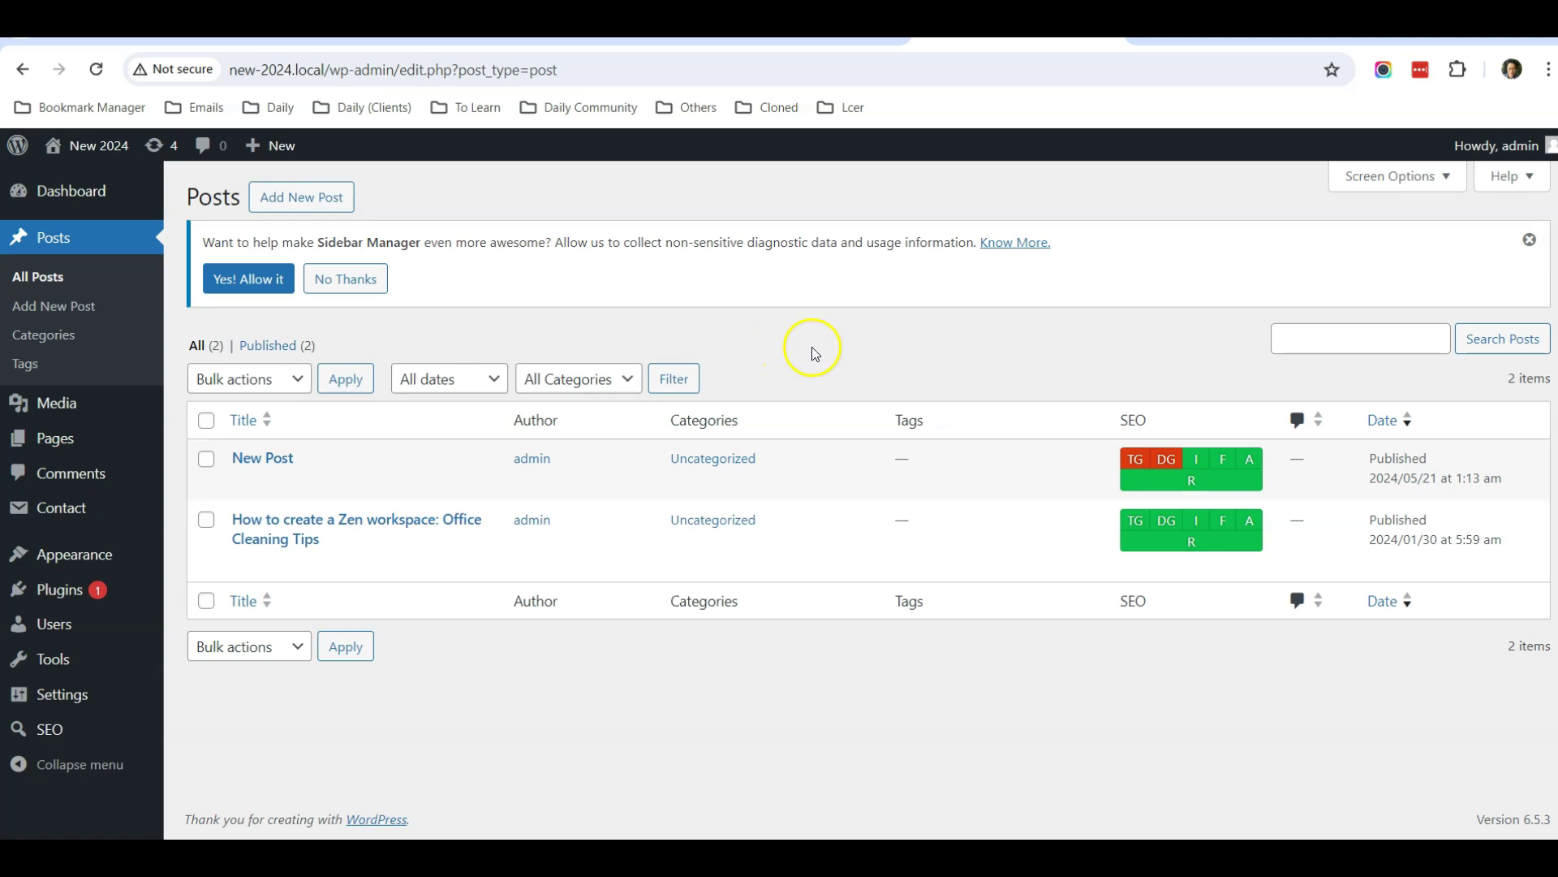
pyautogui.moveTo(900, 859)
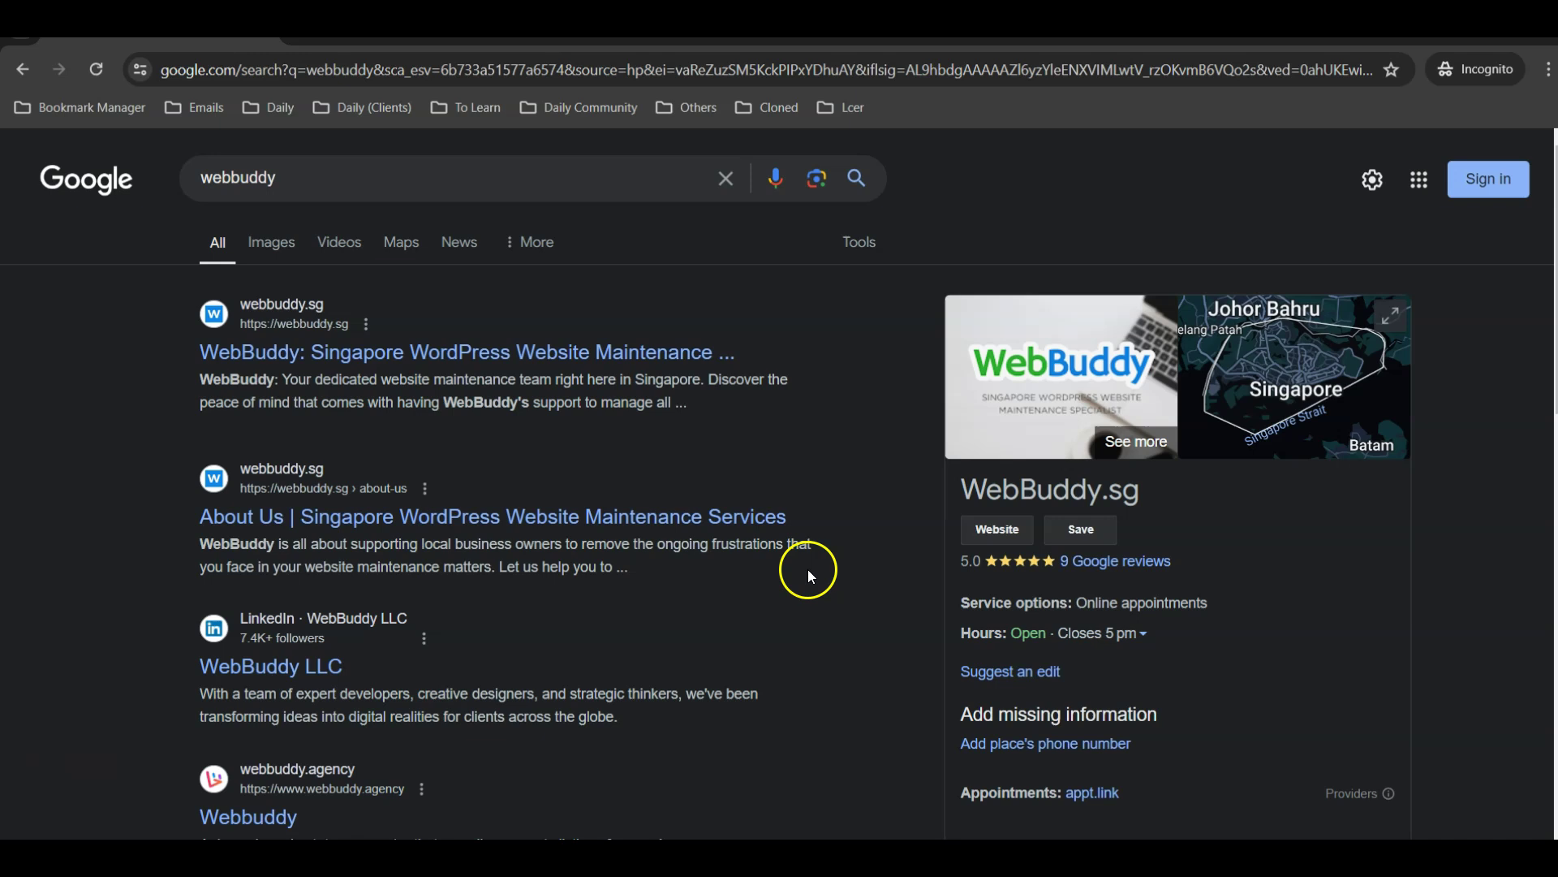
pyautogui.click(862, 806)
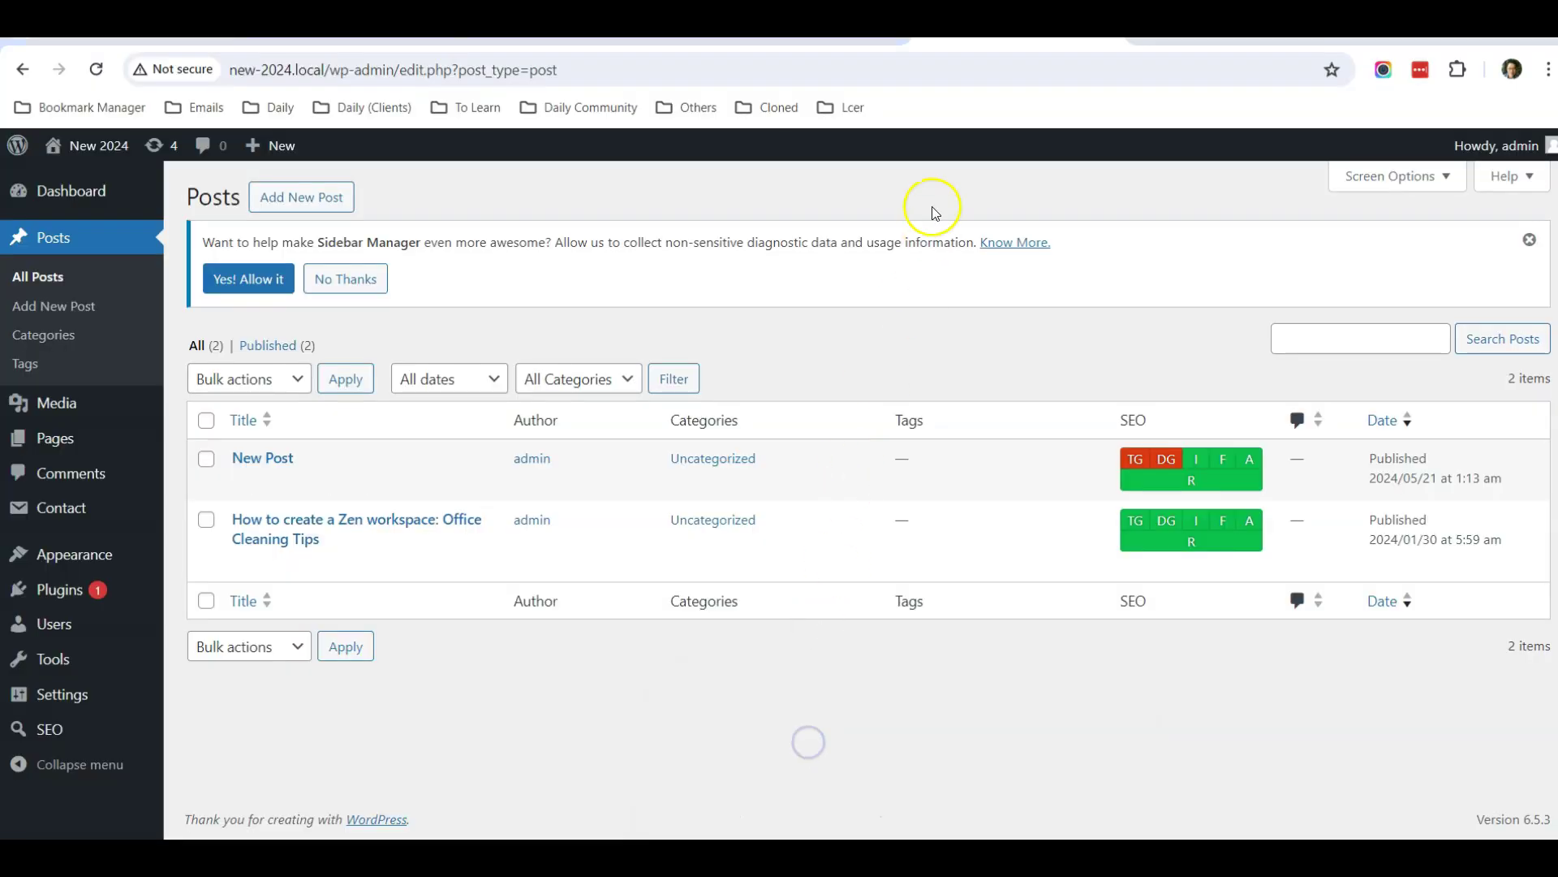
# Show the Search Console Overview for tcmfoodtherapy.net with its 2,145 web search clicks
pyautogui.click(852, 9)
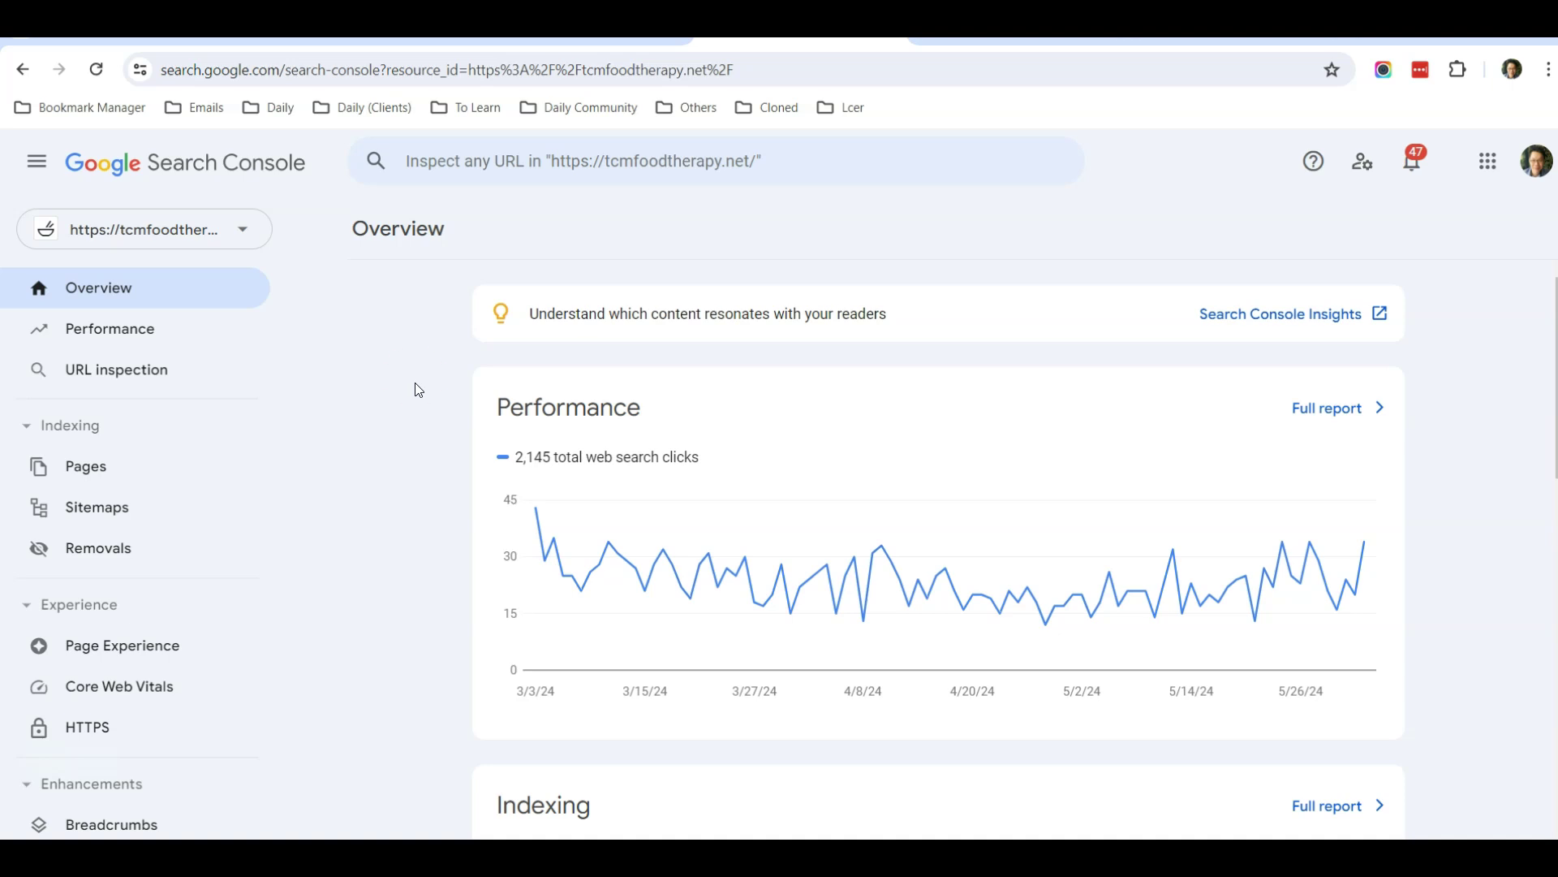
# Inspect the site's home page URL, chosen from history, in URL Inspection
pyautogui.click(557, 163)
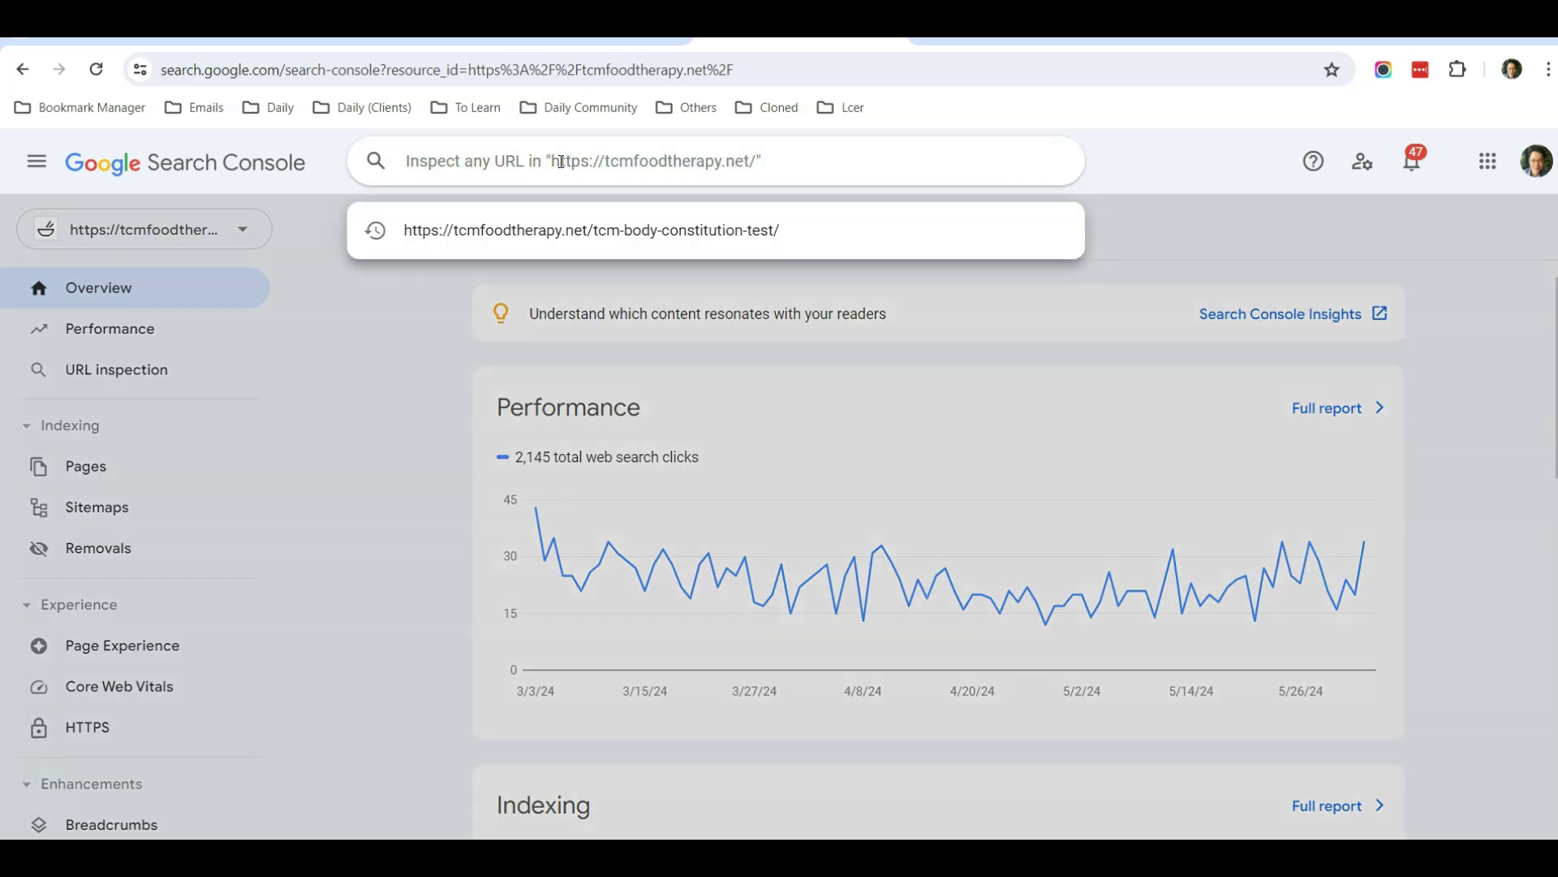
pyautogui.click(598, 229)
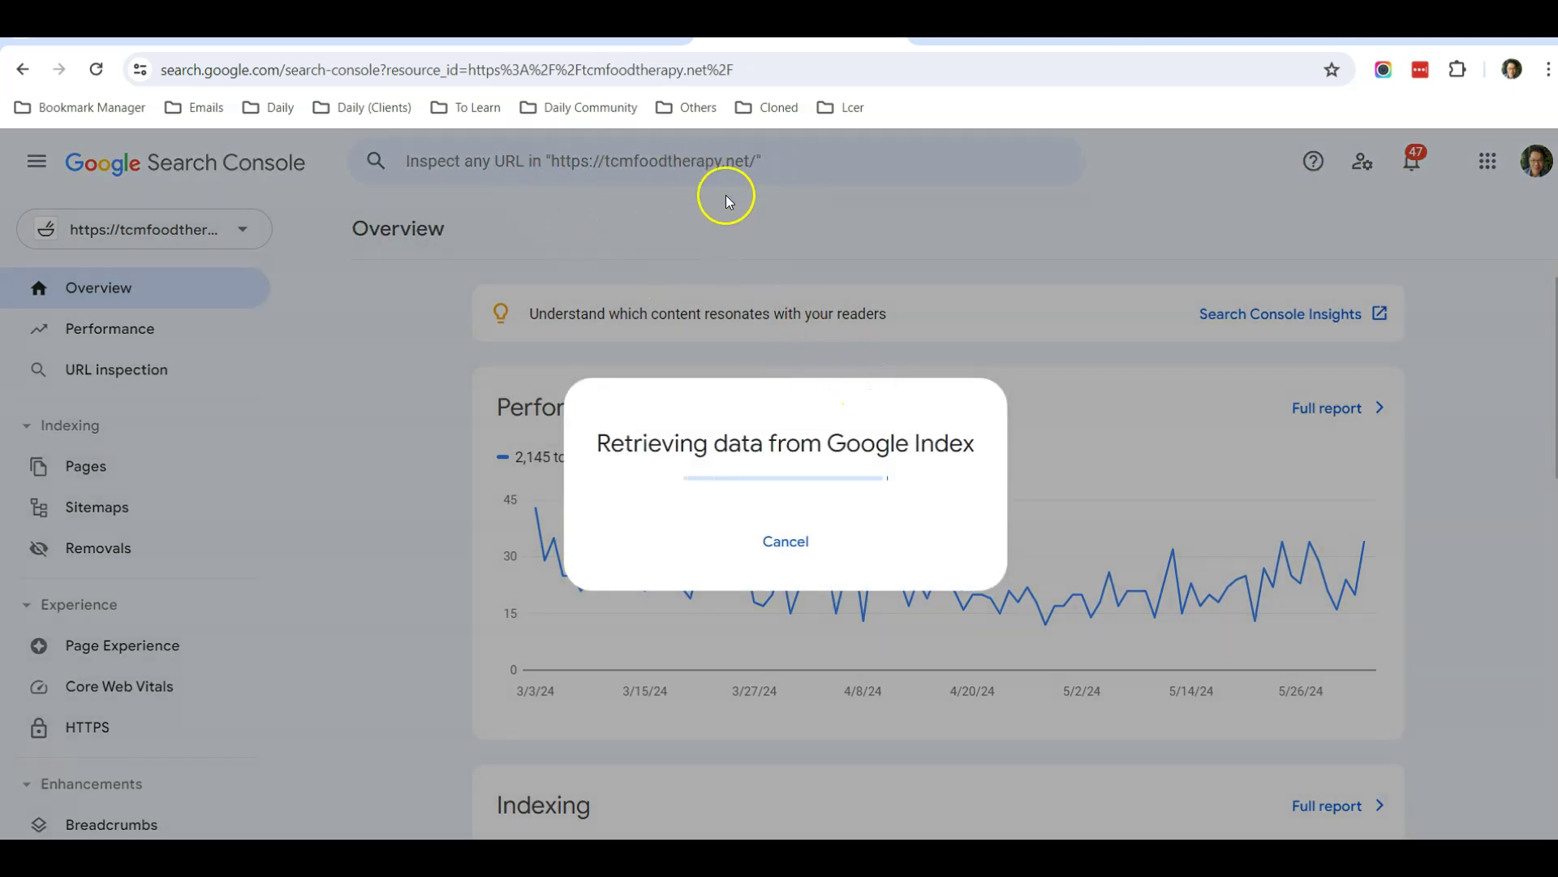
pyautogui.click(783, 279)
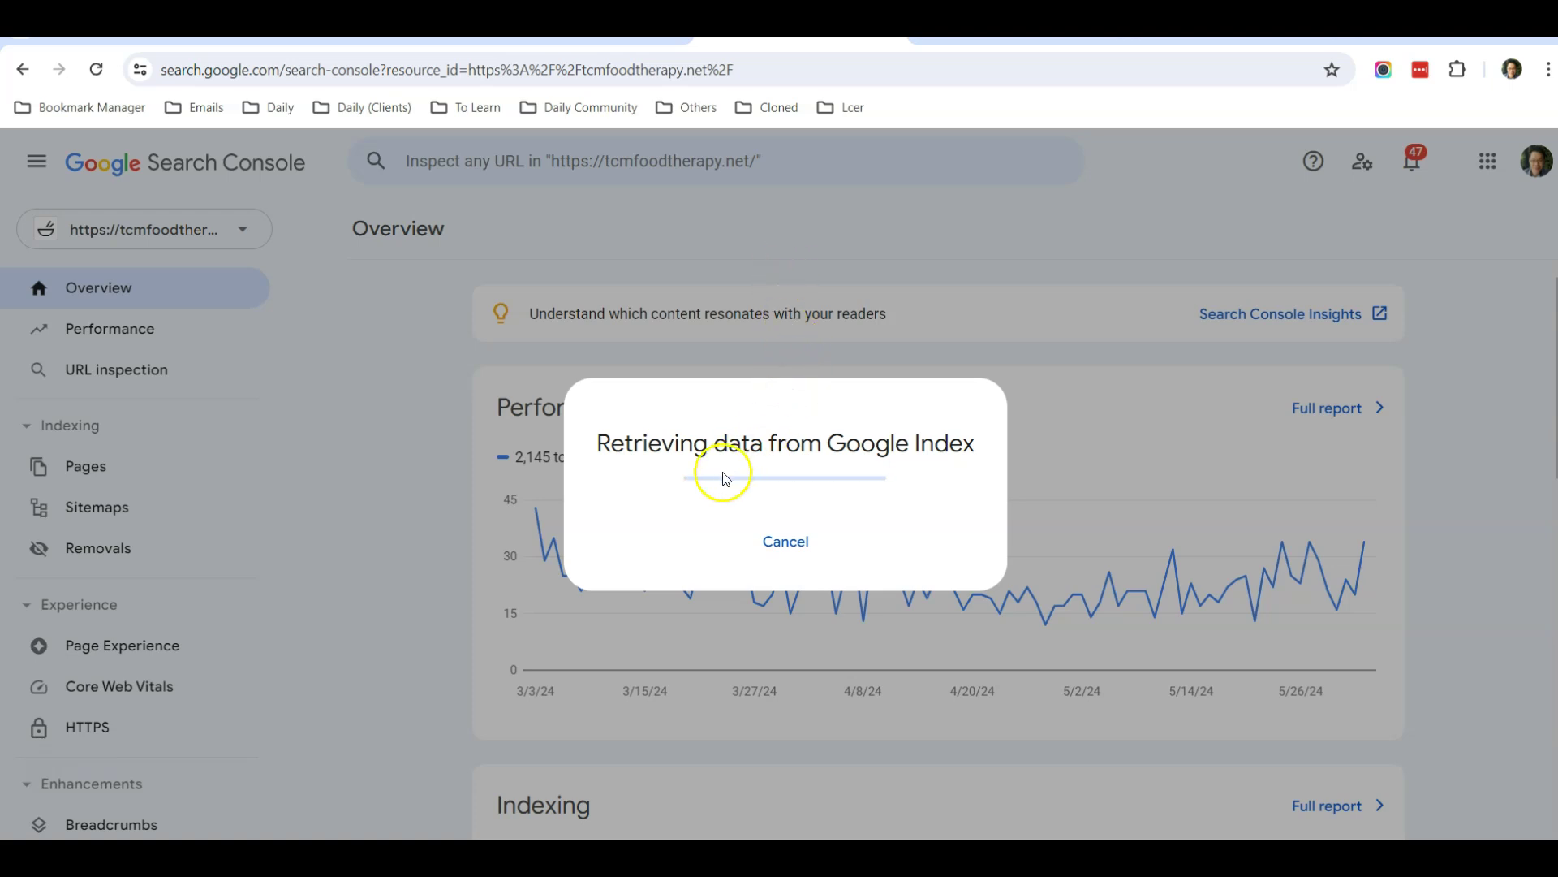